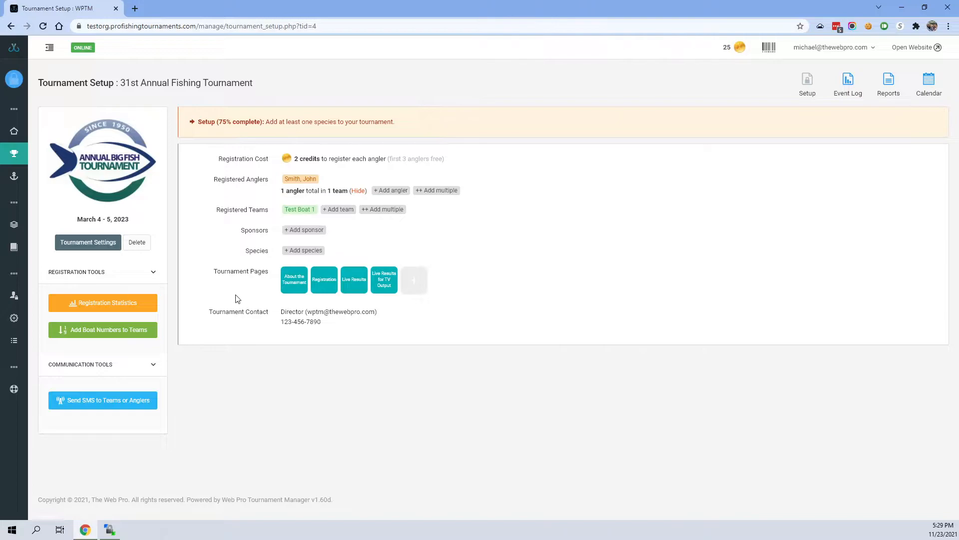
- In the tournament's scoring settings, choose the Numeric (###.## - ex.: 25.13) weight/size format and save the changes
click(87, 244)
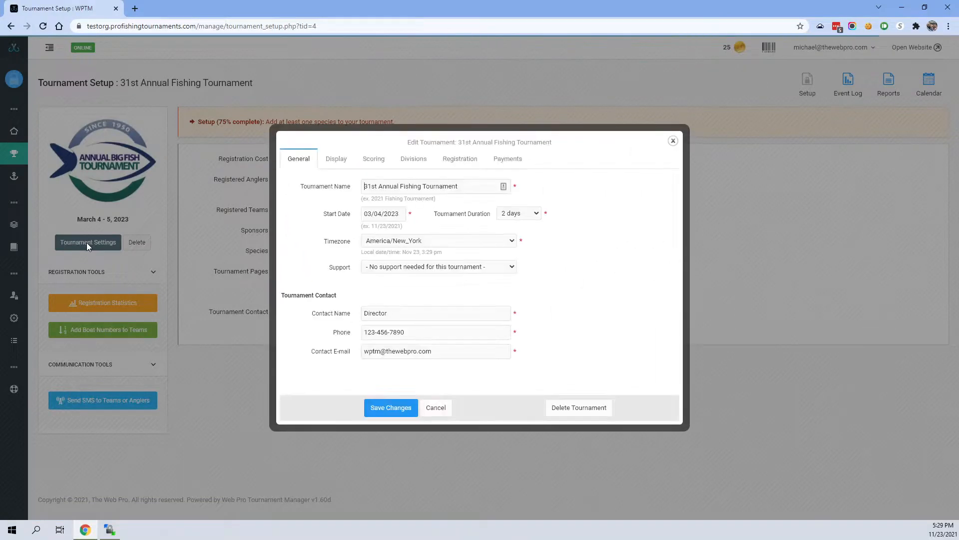
click(377, 163)
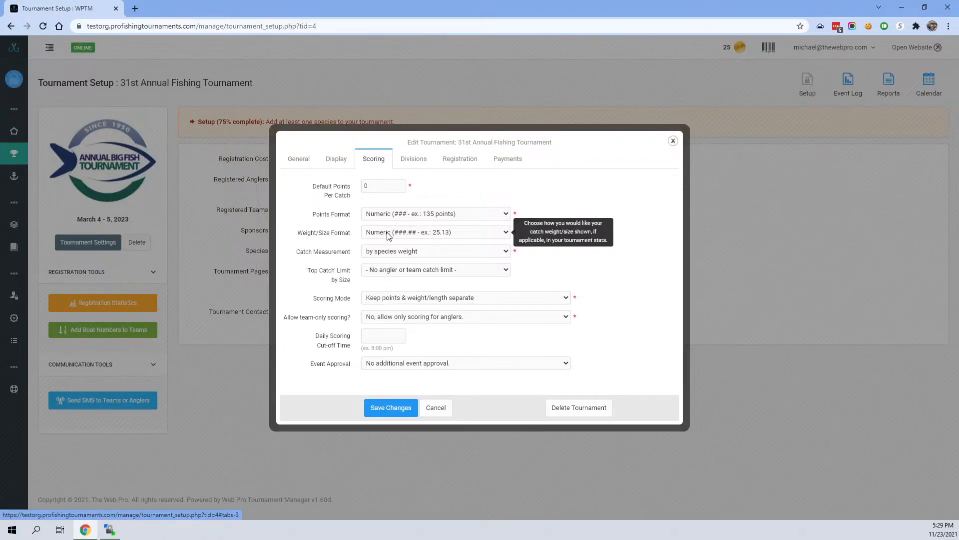
click(439, 233)
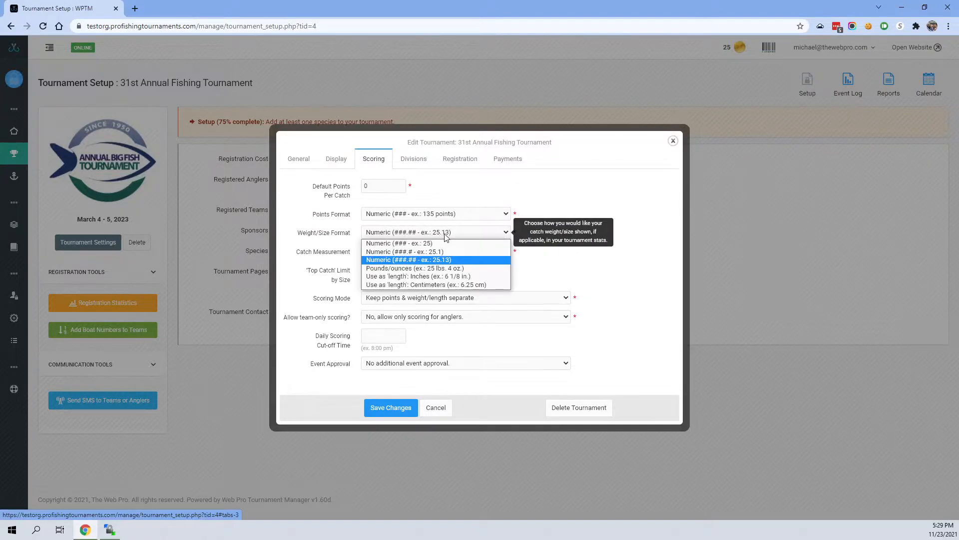
click(395, 260)
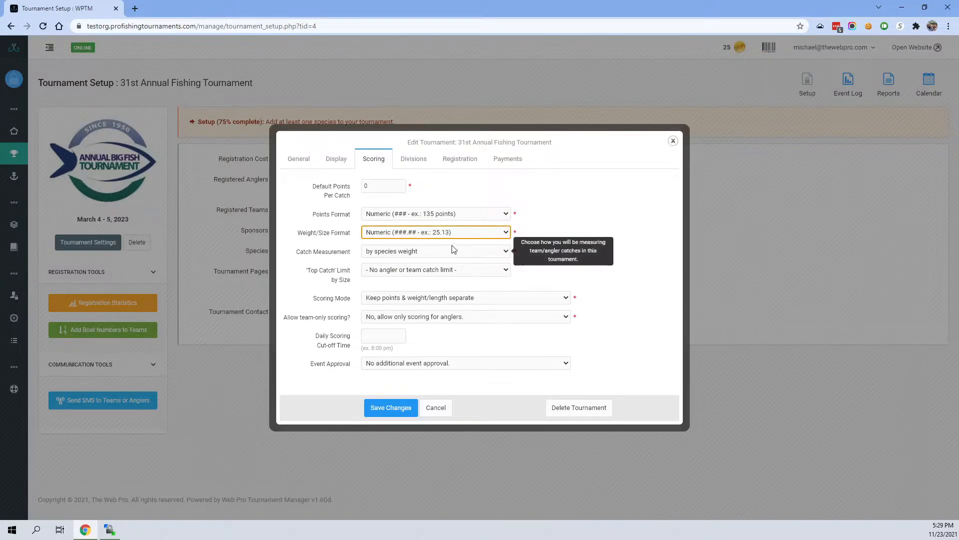
click(554, 217)
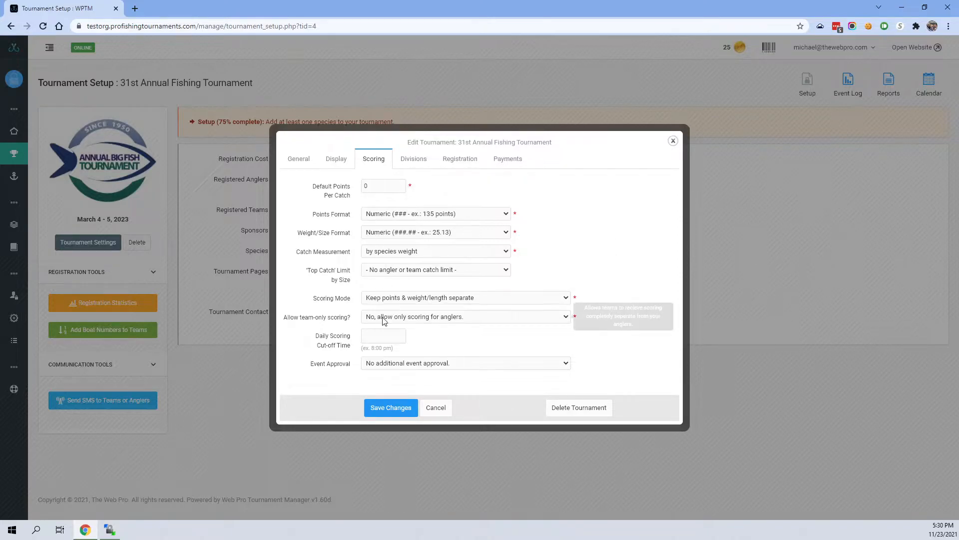
click(404, 413)
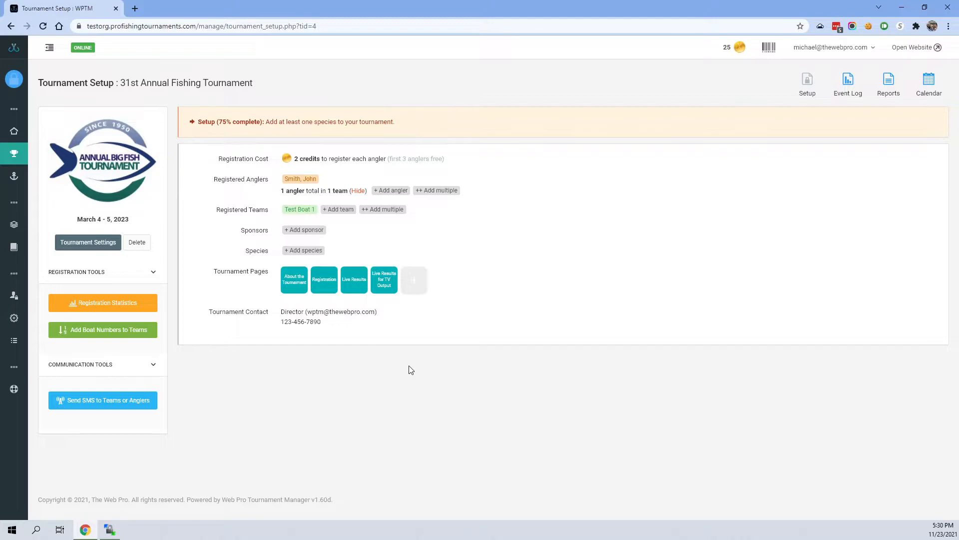
- Add the existing species Blue Marlin to the tournament, with the option to make changes to it after adding
click(303, 252)
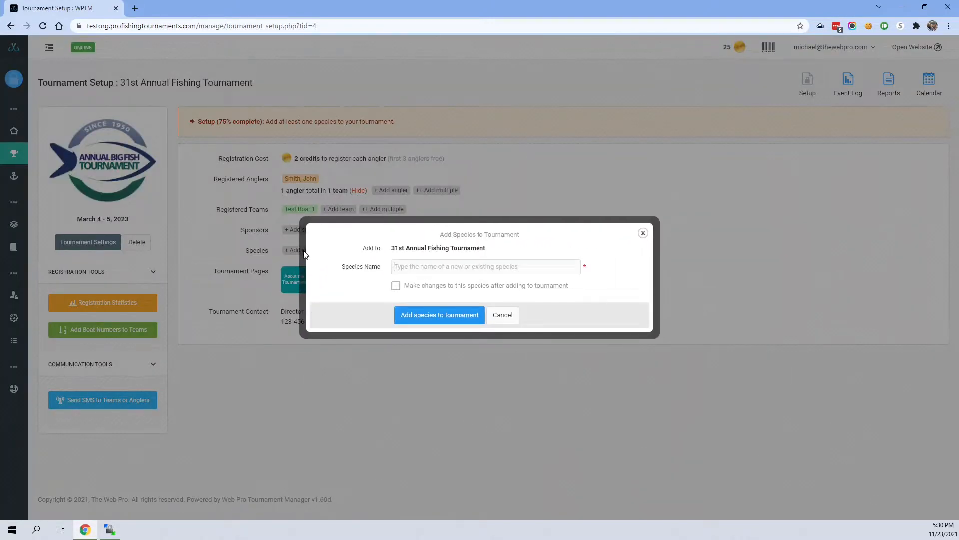
text(Bl)
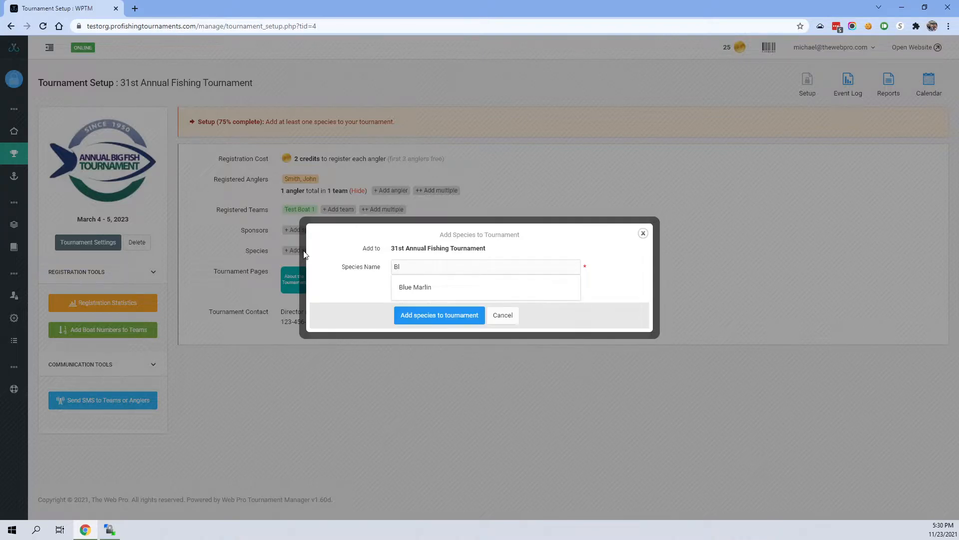
click(414, 288)
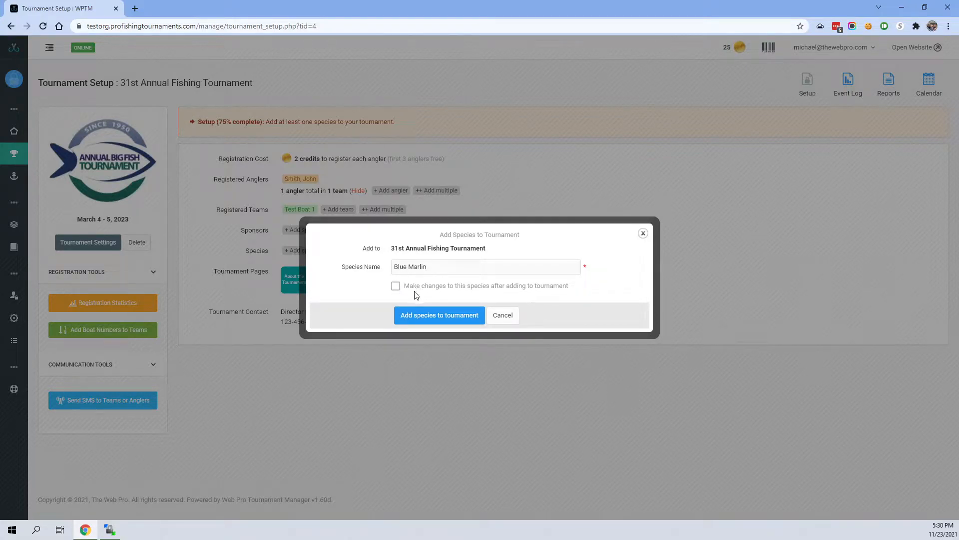
click(396, 287)
click(428, 322)
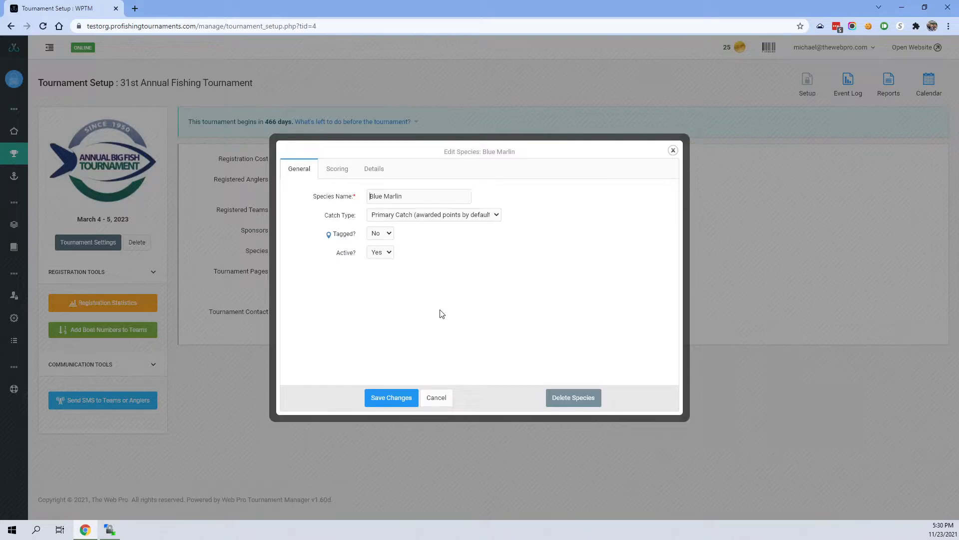
- Choose Primary Catch (awarded points by default) as Blue Marlin's catch type
click(403, 217)
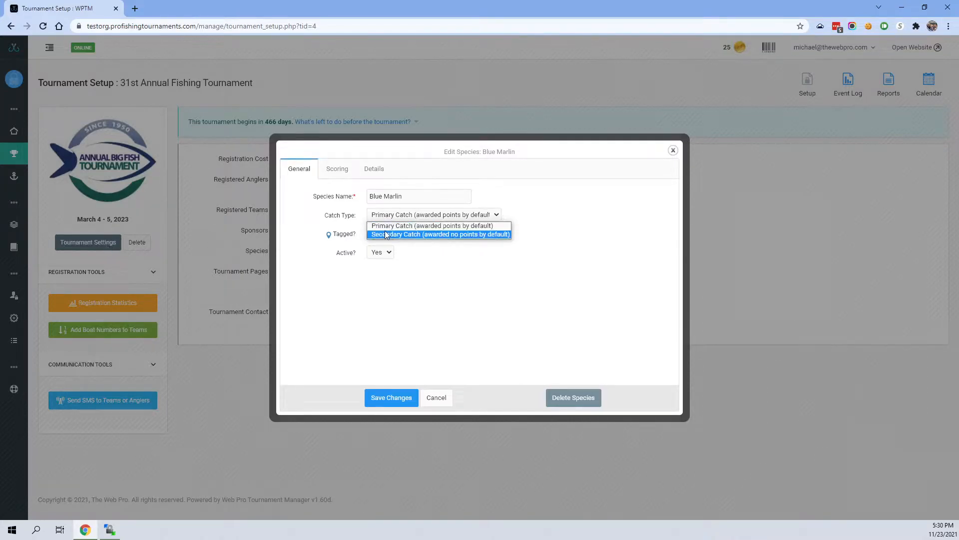
click(432, 227)
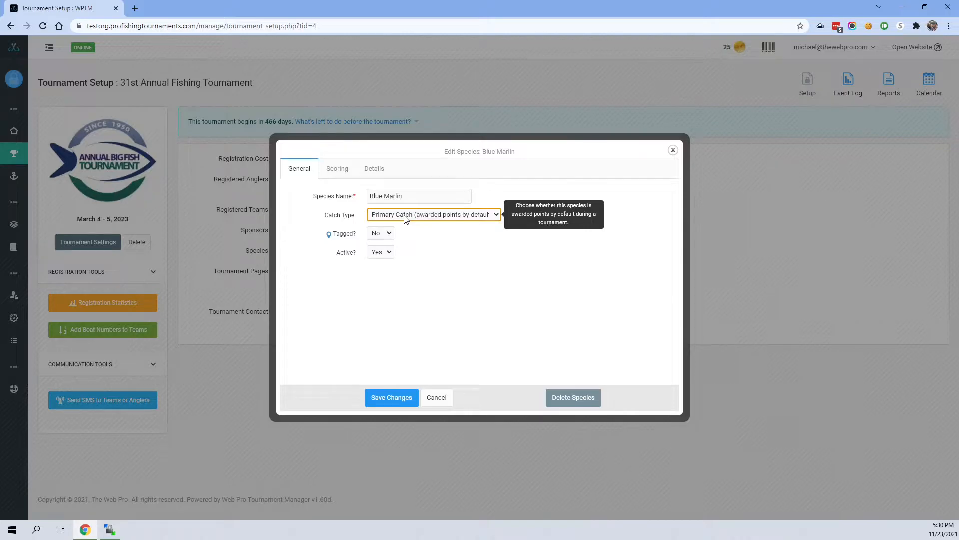
click(435, 245)
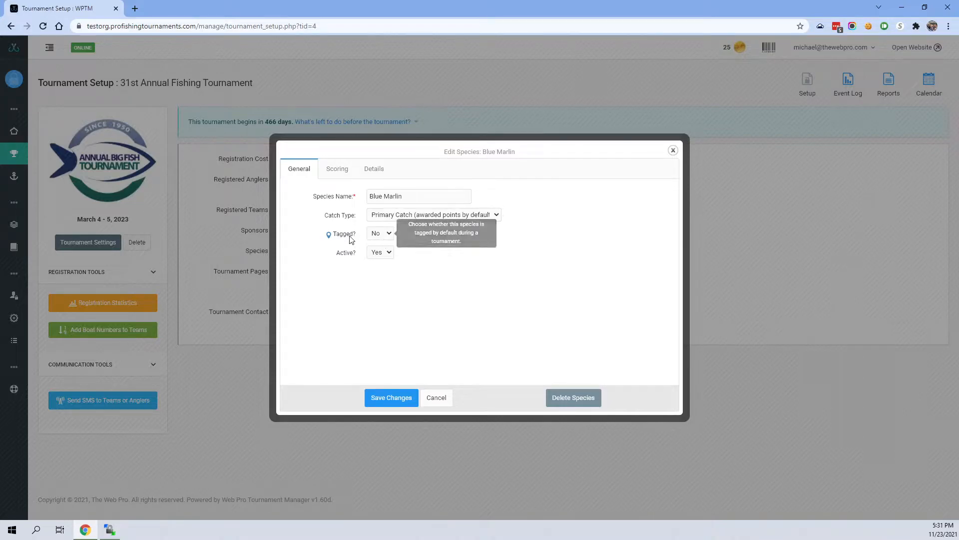
mouse_move(383, 236)
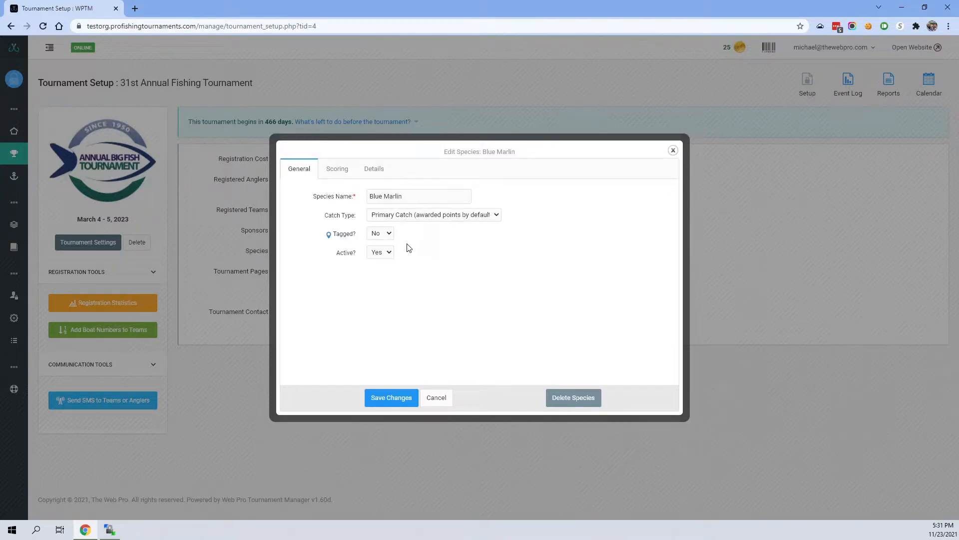
- In Blue Marlin's scoring options, set Lock Points to Yes
click(337, 170)
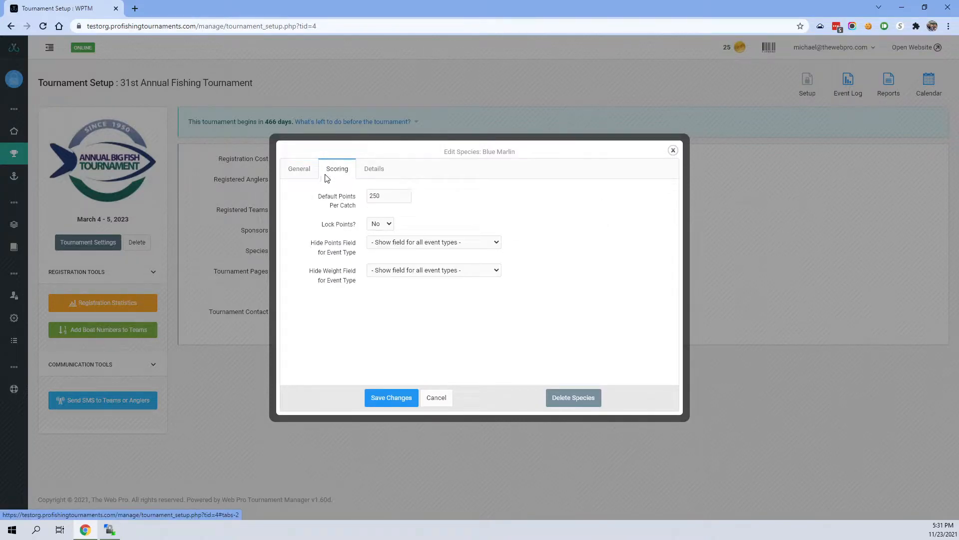
mouse_move(376, 194)
click(379, 223)
click(380, 241)
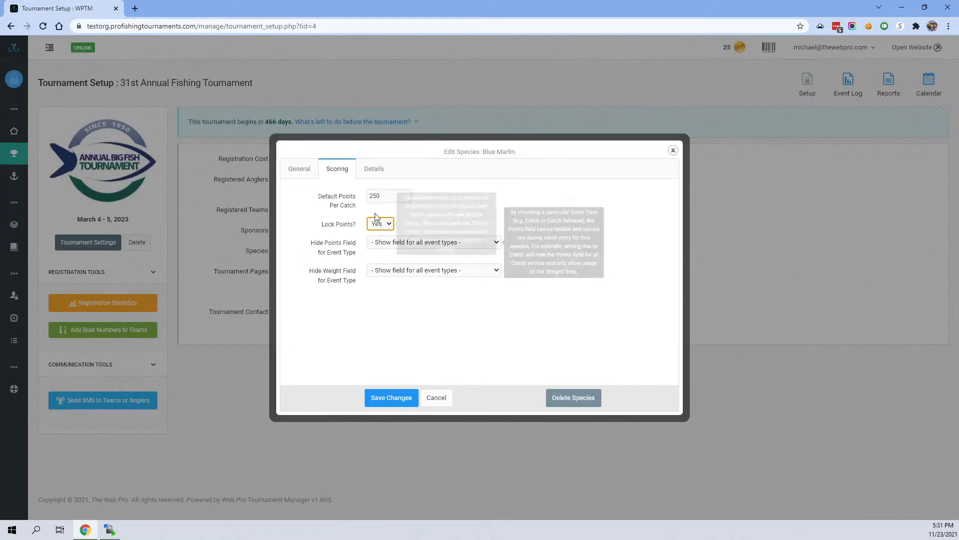
click(430, 226)
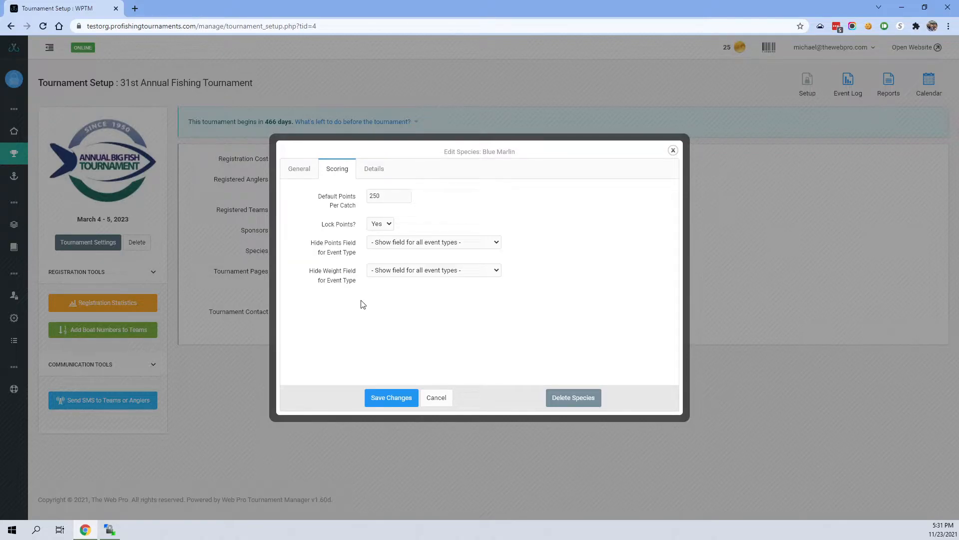
- Hide Blue Marlin's points field for Catch events and its weight field for Catch / Release events, and save the species
mouse_move(399, 280)
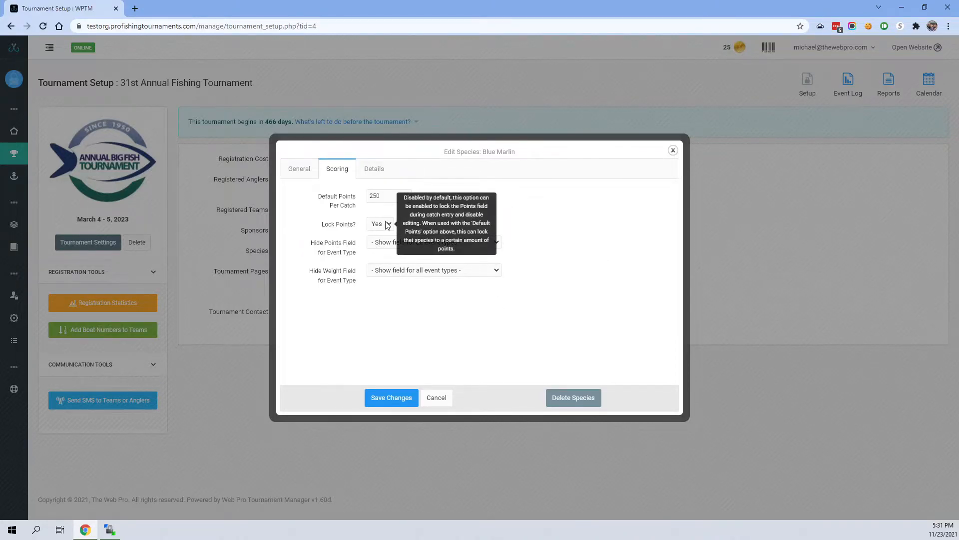
click(383, 244)
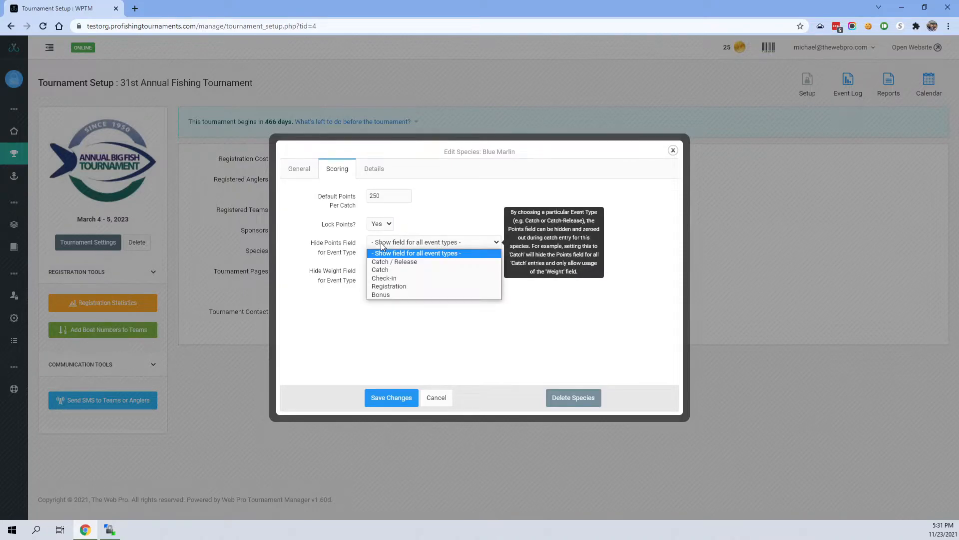
click(383, 270)
mouse_move(372, 247)
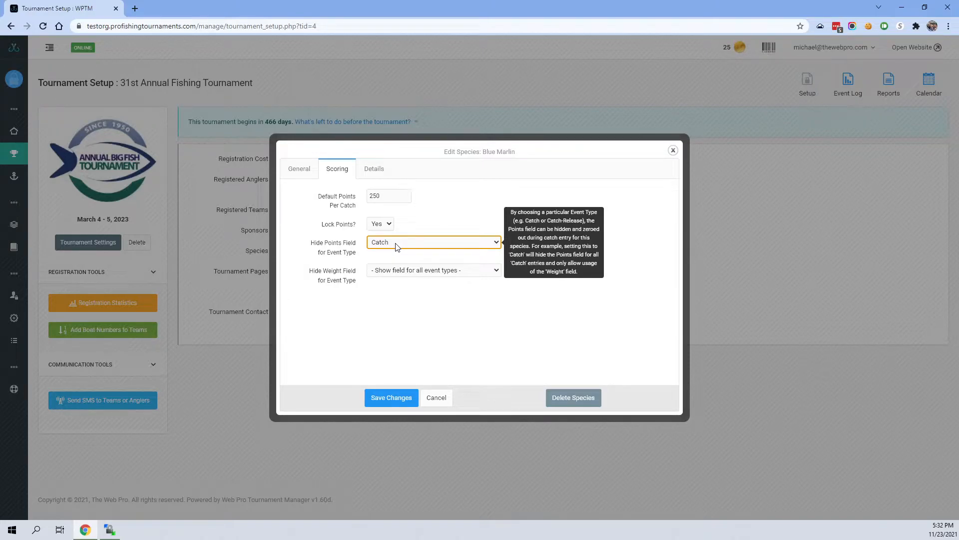
mouse_move(417, 242)
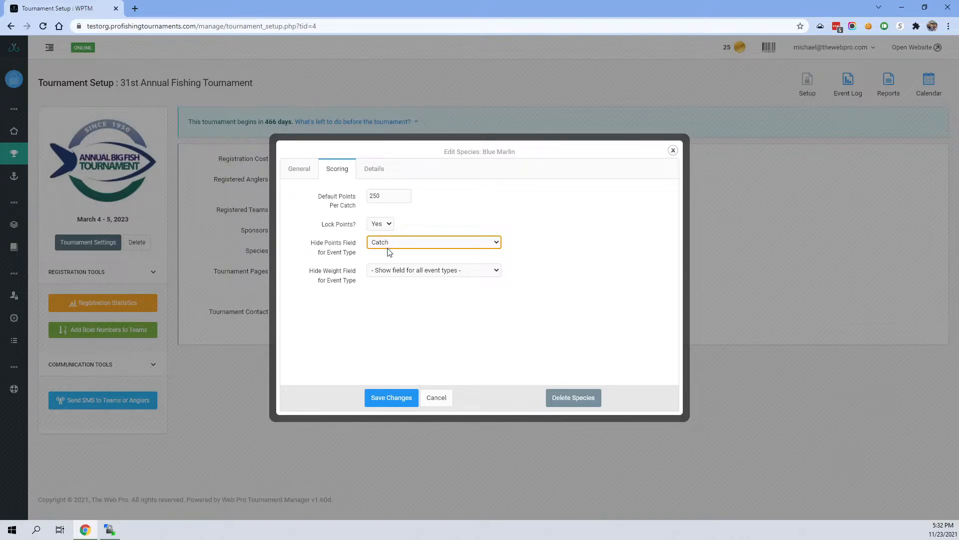
click(390, 269)
click(390, 290)
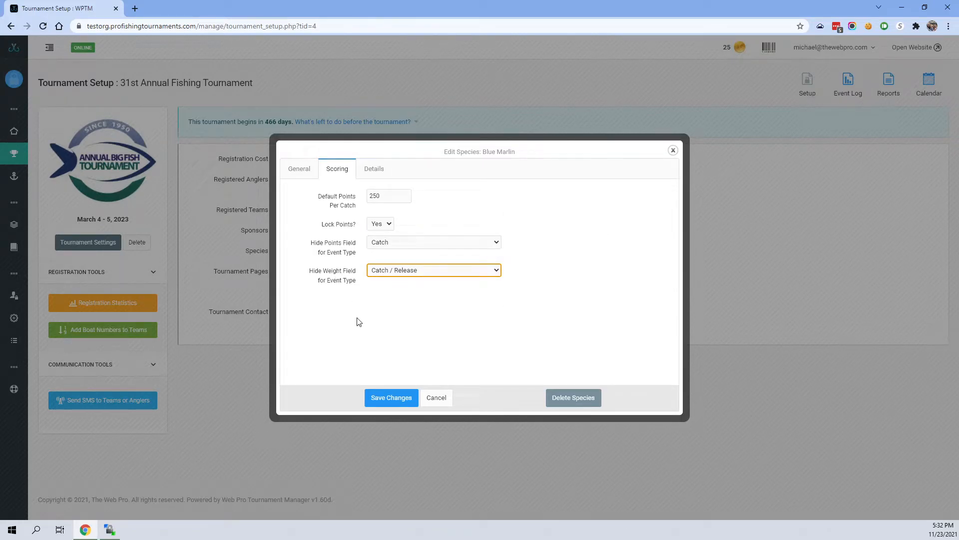
click(521, 262)
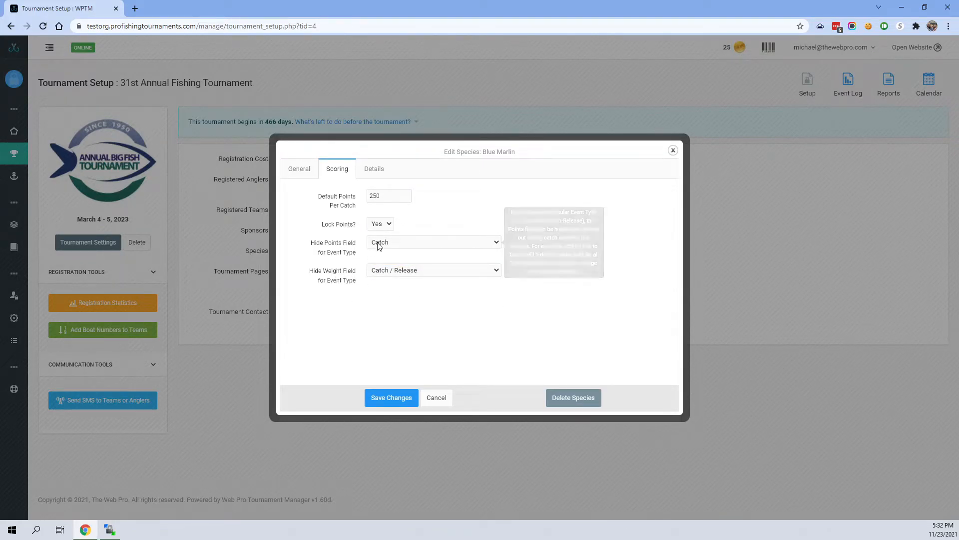
mouse_move(391, 272)
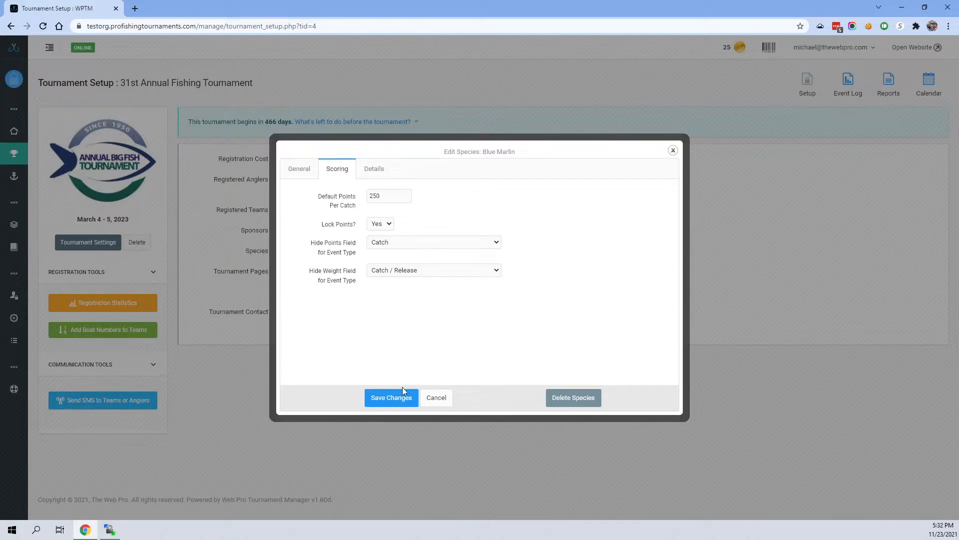
click(391, 398)
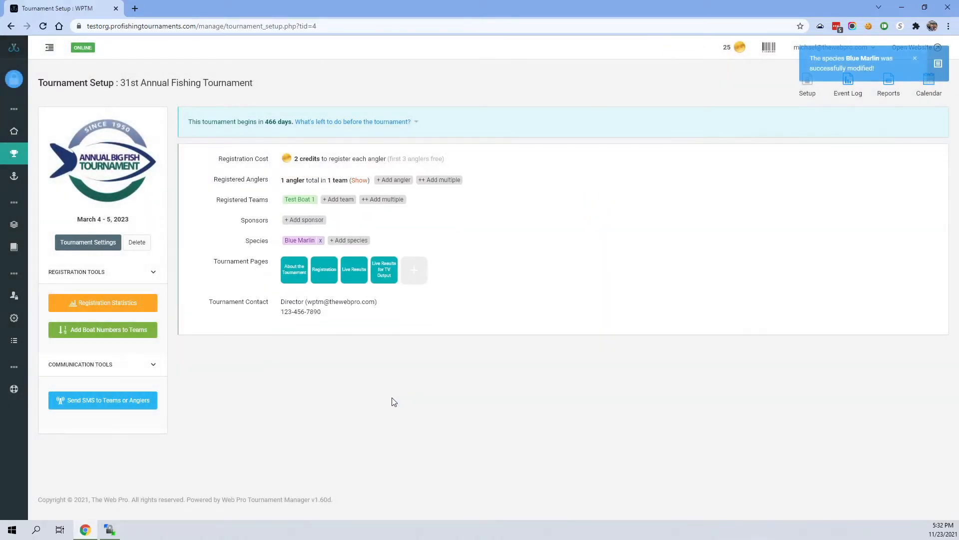
- Add the species White Marlin to the tournament, with the option to make changes to it after adding
click(349, 250)
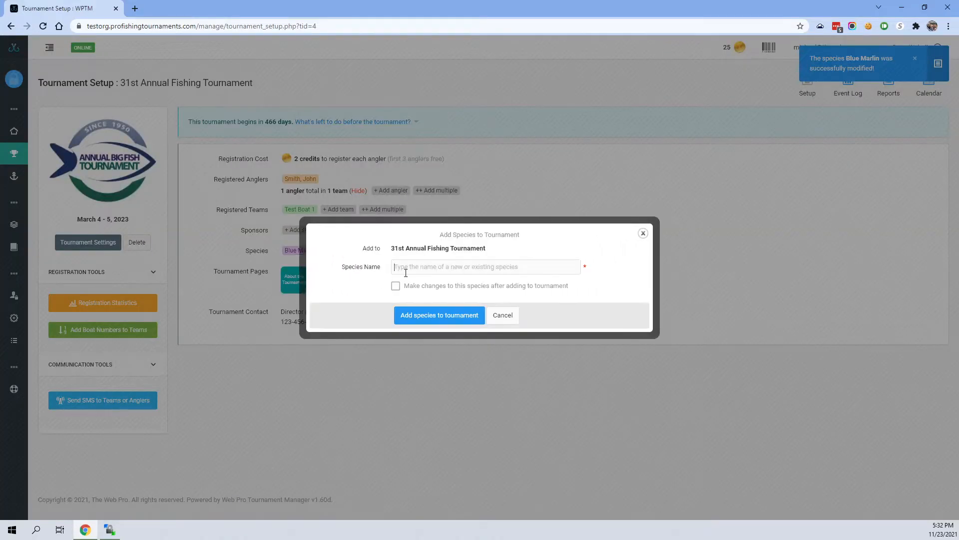
text(White Marlin)
click(396, 287)
click(423, 318)
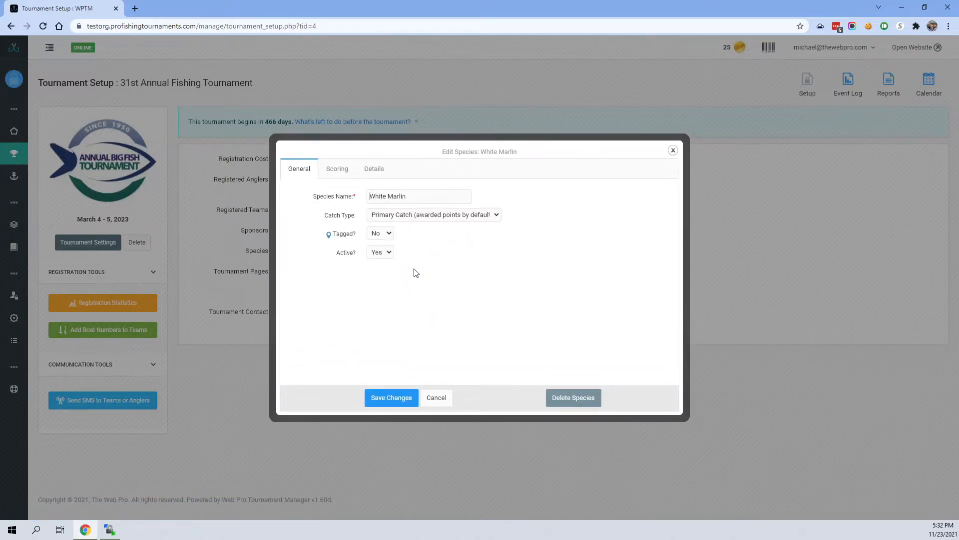
- Set White Marlin's default points per catch to 150 and Lock Points to Yes
click(336, 170)
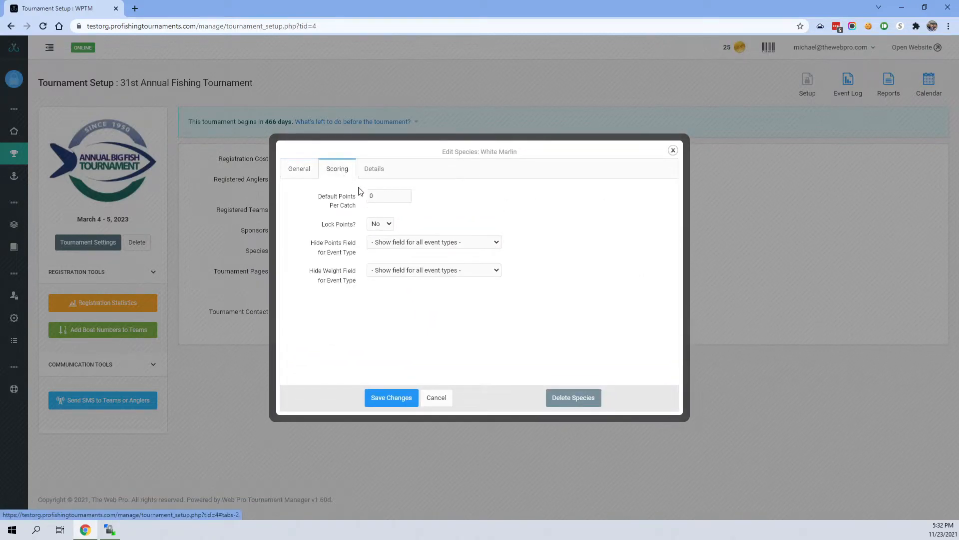
double_click(396, 196)
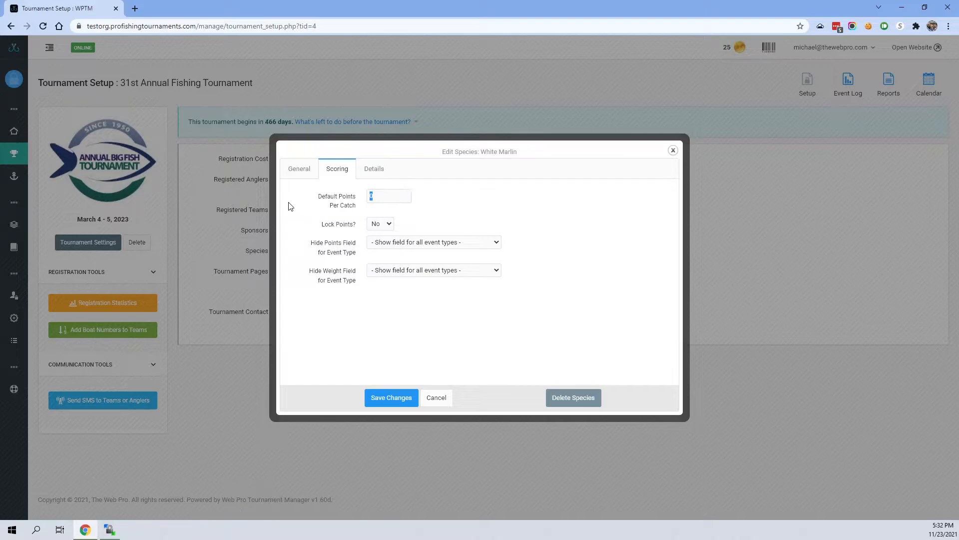
text(150)
click(380, 223)
click(383, 242)
click(442, 211)
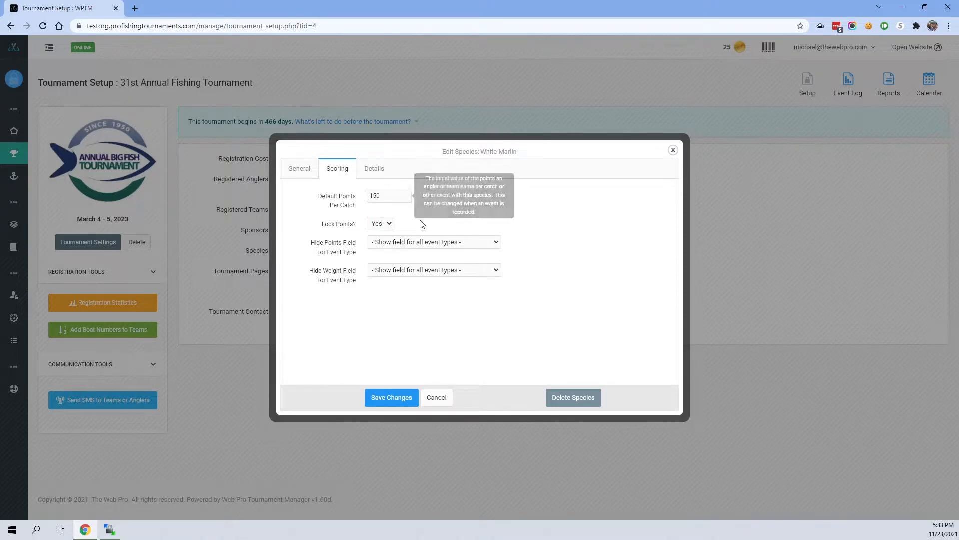
- Hide White Marlin's points field for Catch events and its weight field for Catch / Release events, and save the species
click(387, 245)
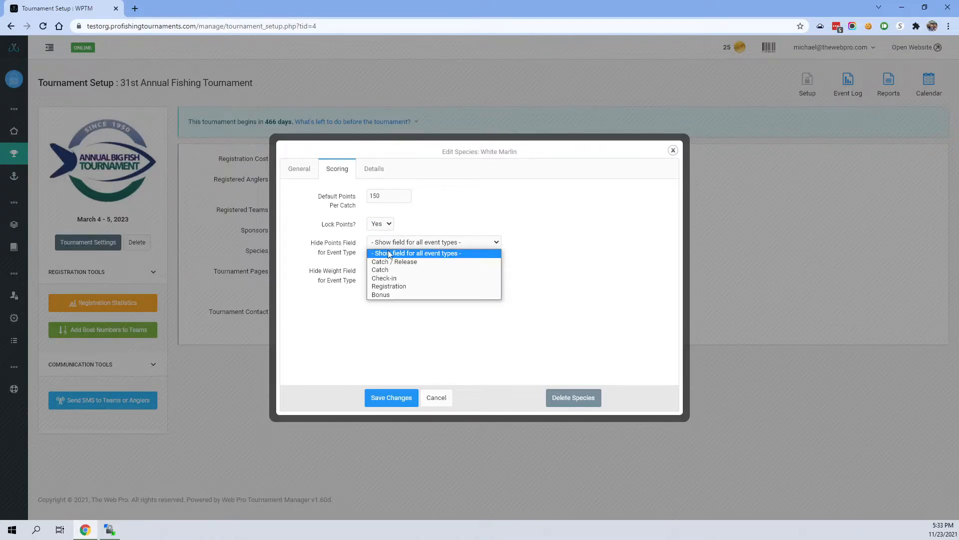
click(389, 268)
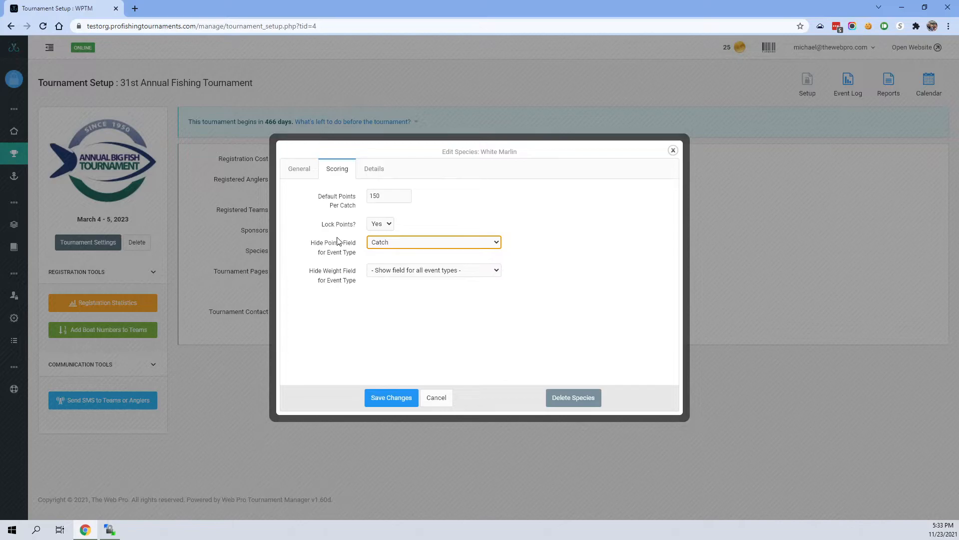
click(390, 270)
click(390, 287)
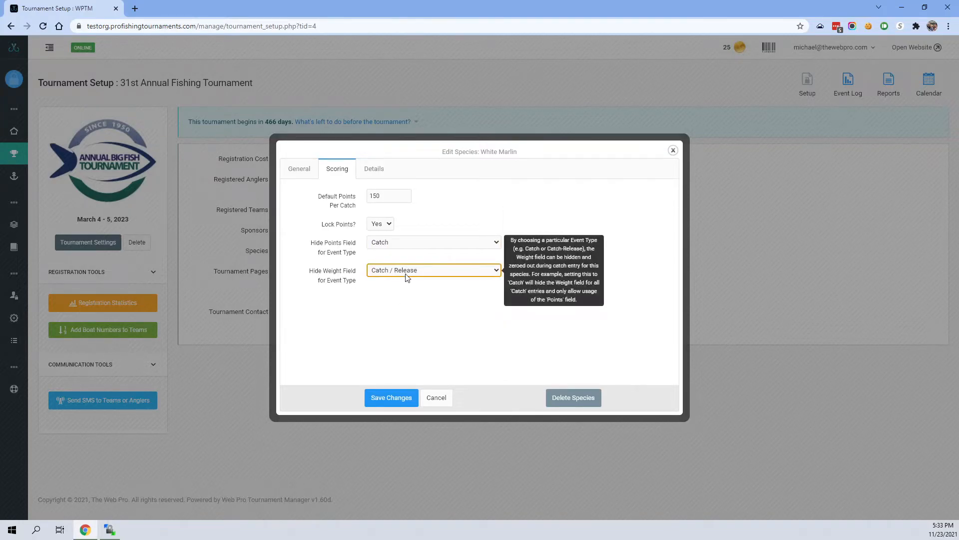
click(392, 395)
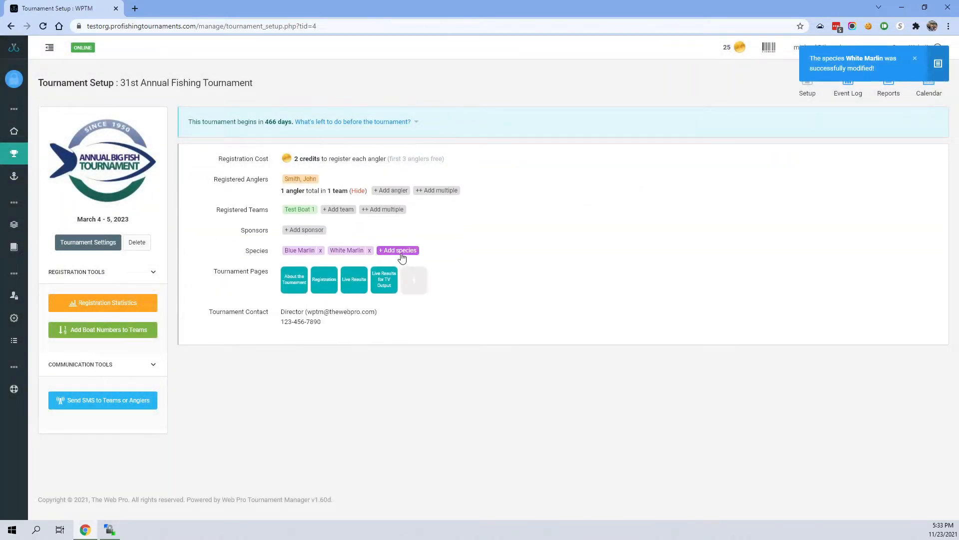
- Add the species Sailfish to the tournament, with the option to make changes to it after adding
click(397, 250)
text(Sail)
click(407, 286)
click(413, 315)
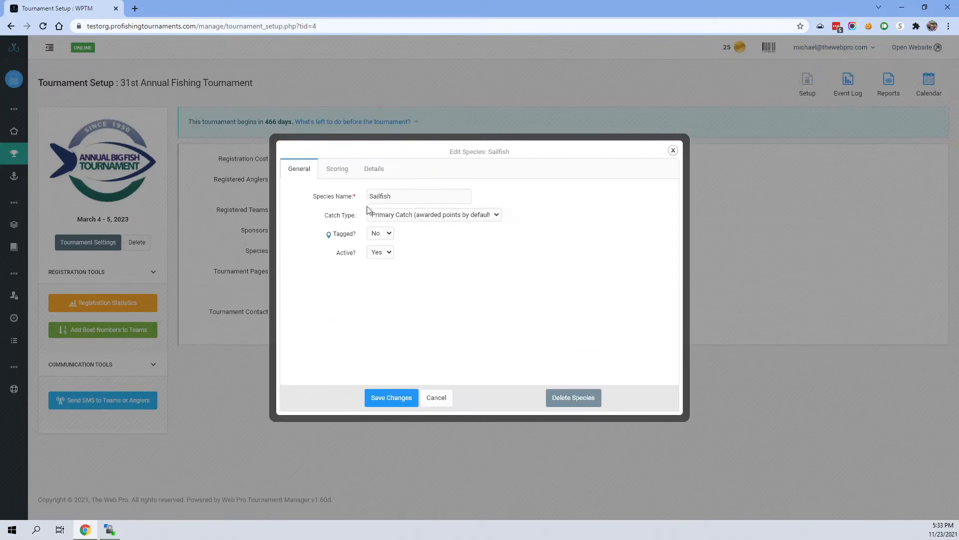
- Set Sailfish's default points per catch to 50 with Lock Points at No, and save the species
click(337, 169)
double_click(378, 192)
text(50)
click(381, 223)
click(383, 242)
click(384, 225)
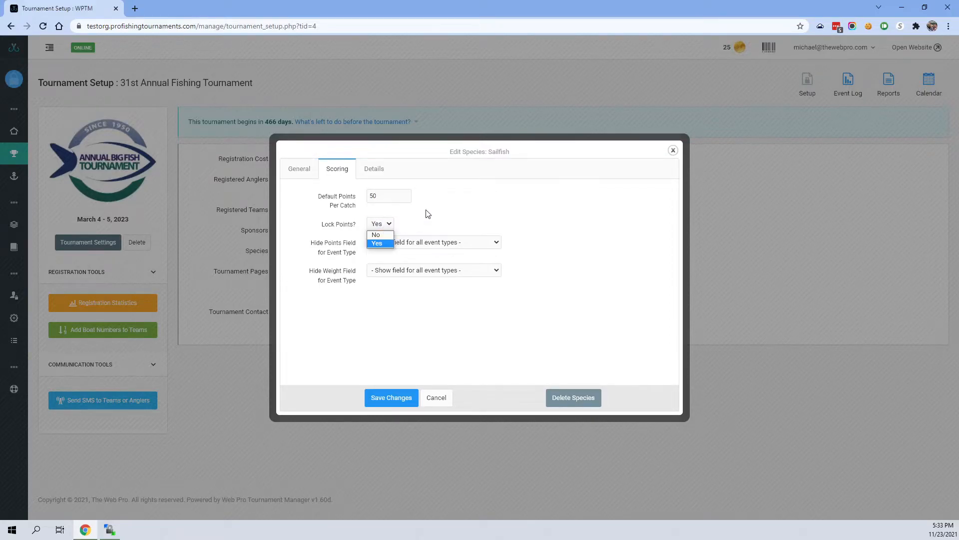
click(387, 234)
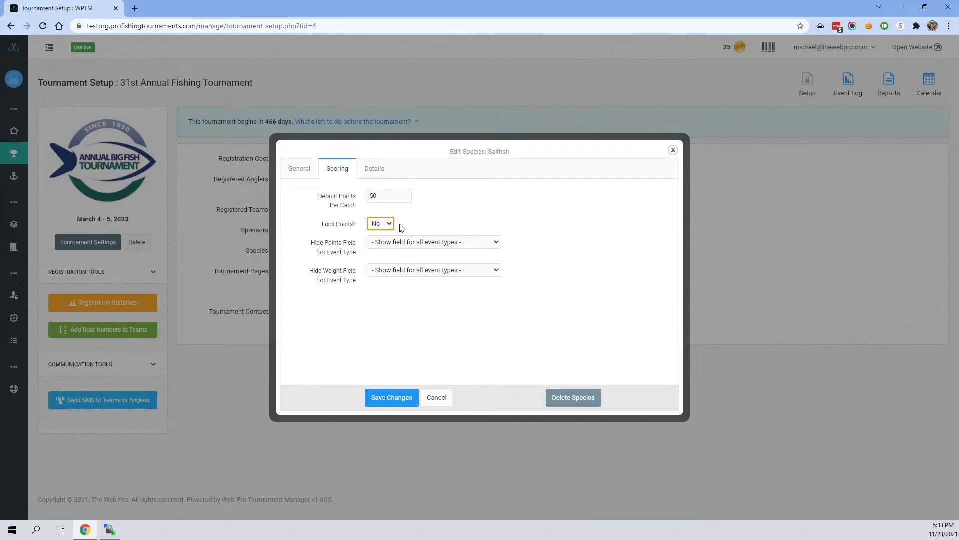
click(406, 223)
click(394, 398)
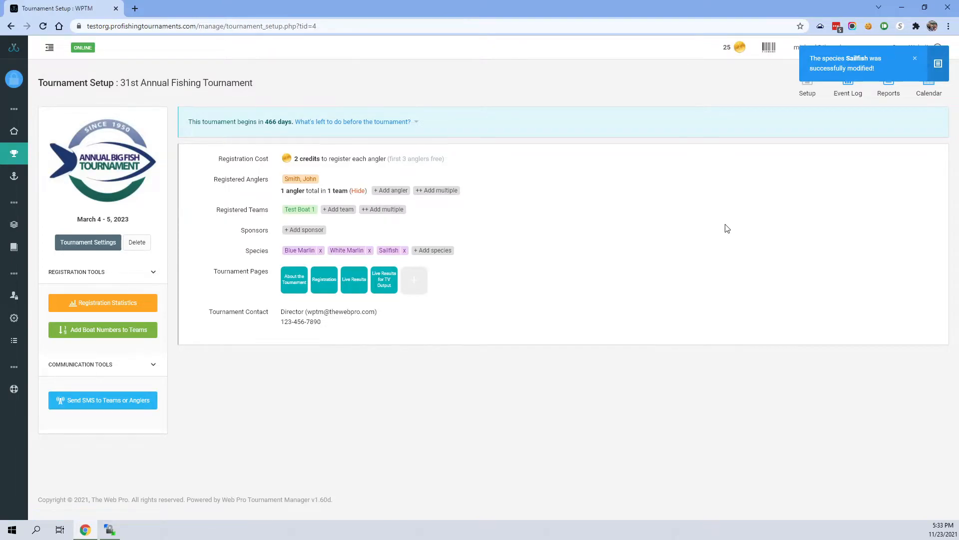
- In the event log's Add Event form customization, enable the Points, Tagged? and Include in scoring? fields
click(914, 59)
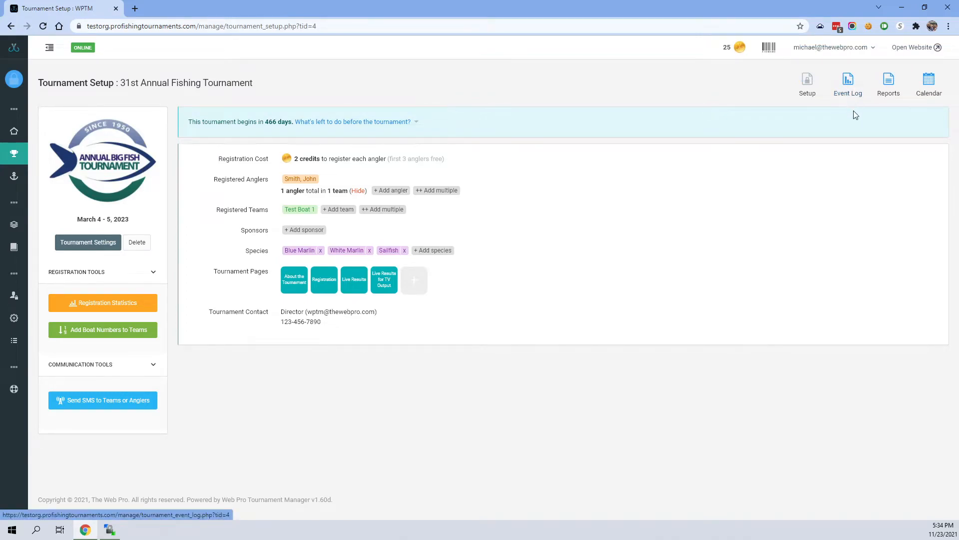
click(849, 84)
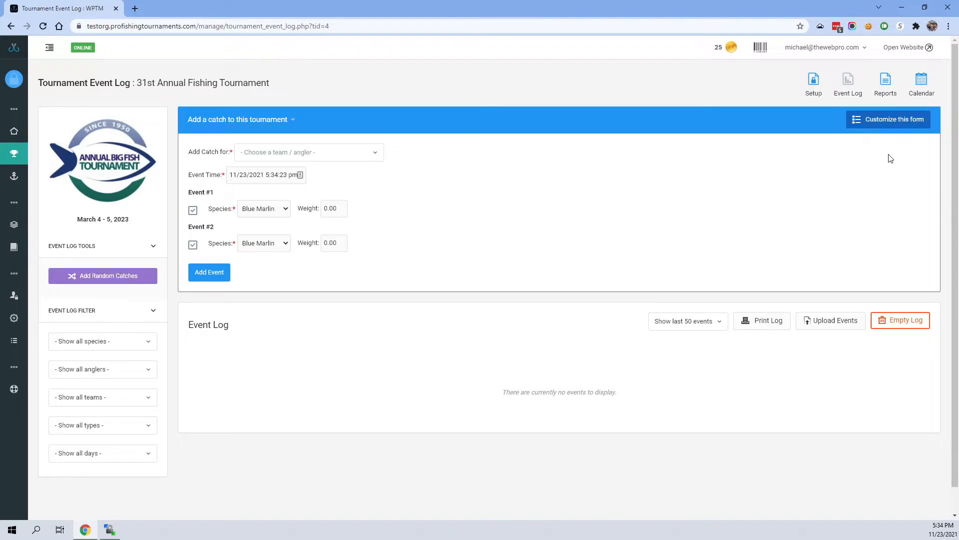
click(900, 129)
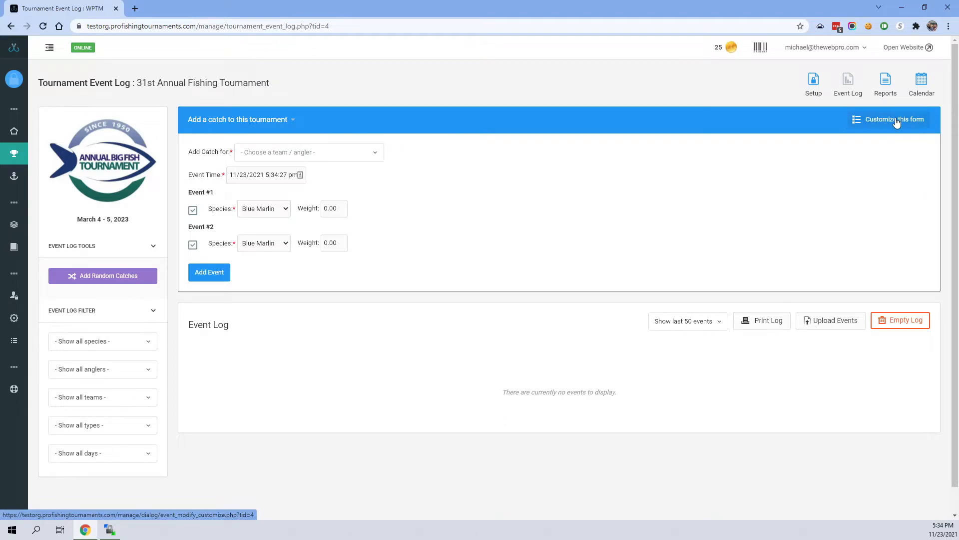
click(889, 120)
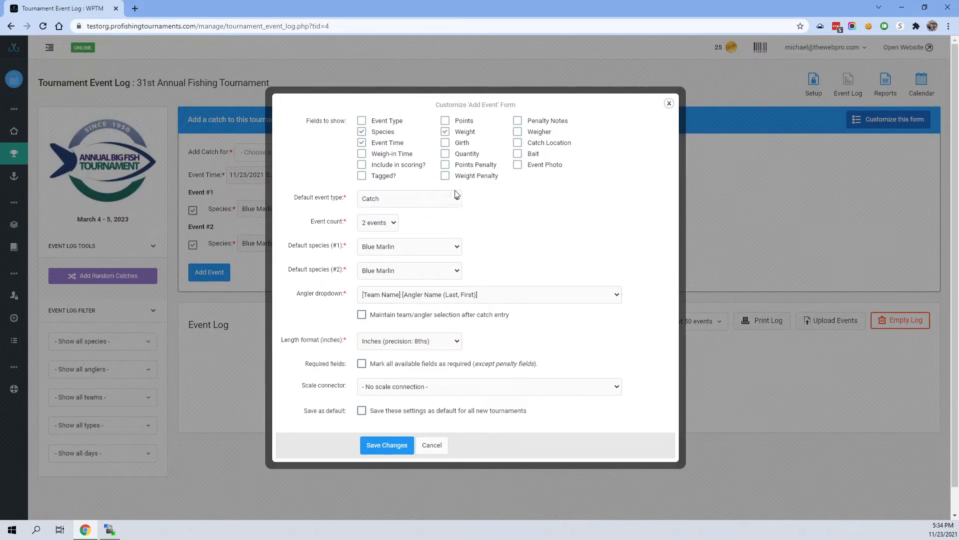
click(445, 121)
click(362, 176)
click(362, 166)
- Set the form to 1 event with default event type Catch / Release and default species Blue Marlin, and save the changes
click(377, 223)
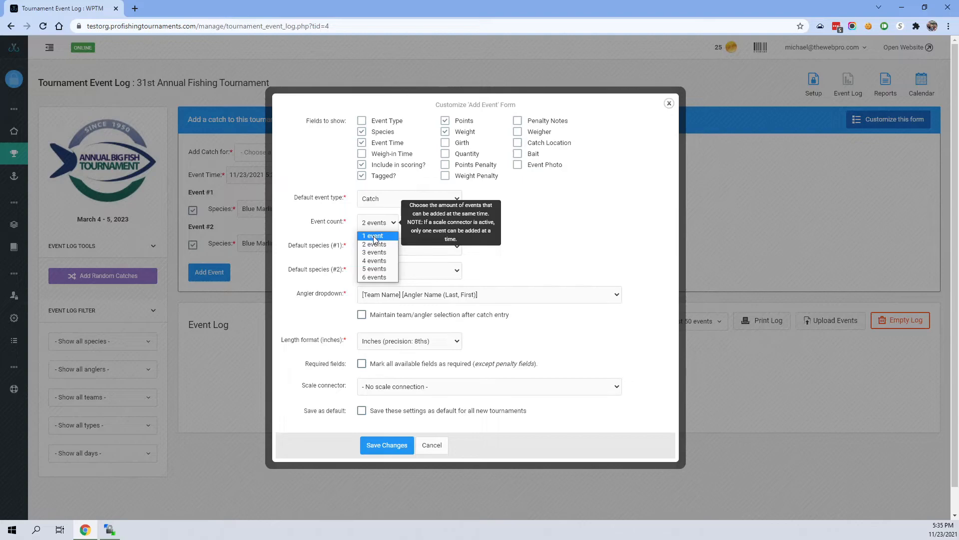
click(374, 239)
click(464, 240)
click(365, 211)
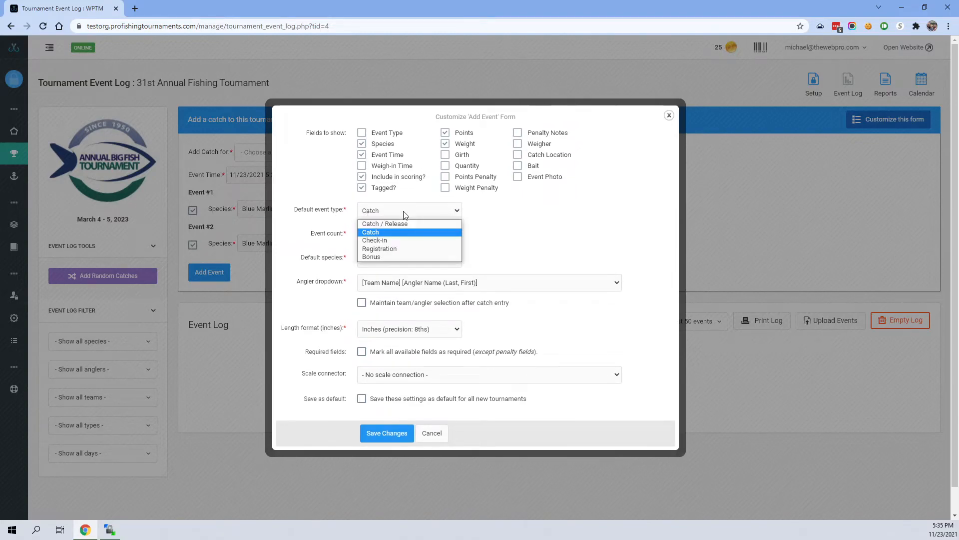
click(382, 224)
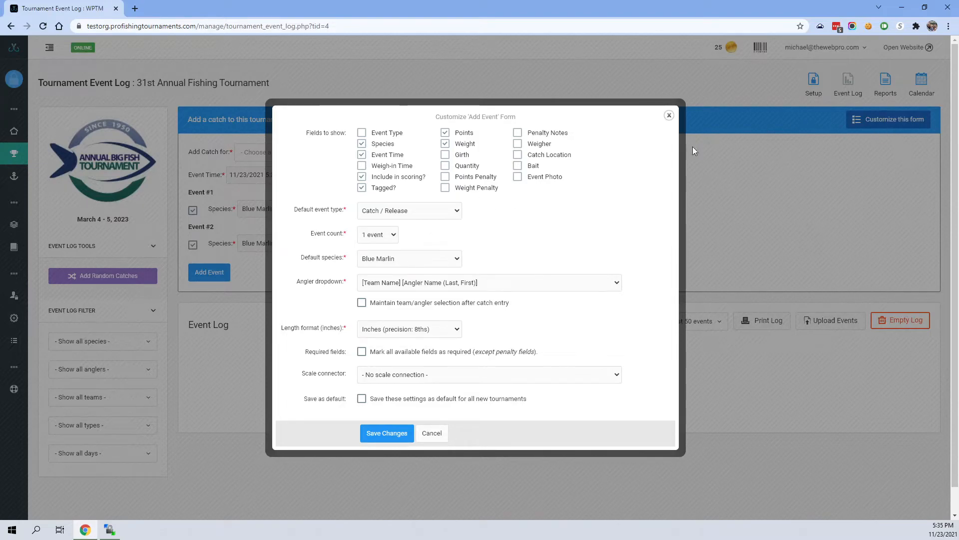
click(378, 260)
click(378, 275)
click(424, 241)
click(389, 433)
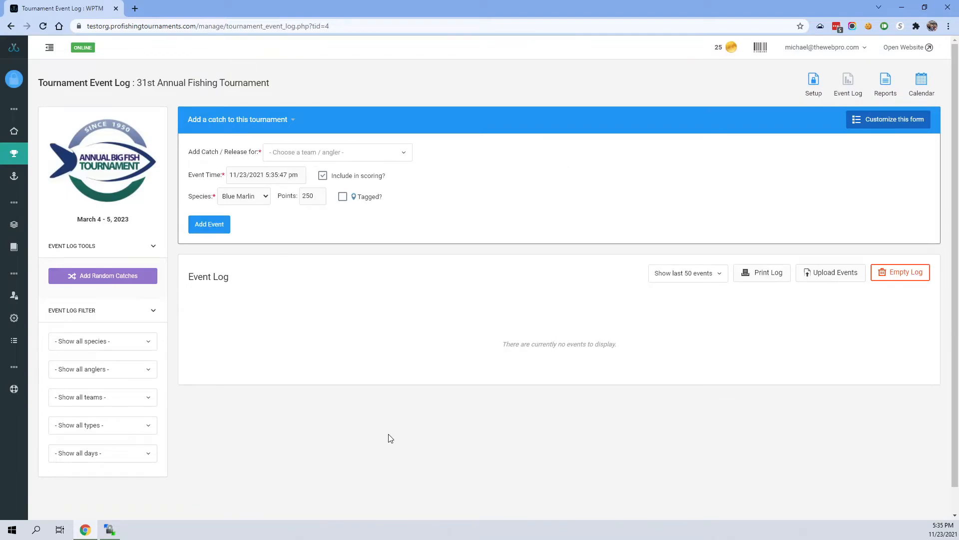
- Choose the Test Boat 1 angler for the new Catch / Release entry
drag(204, 156, 249, 150)
click(248, 150)
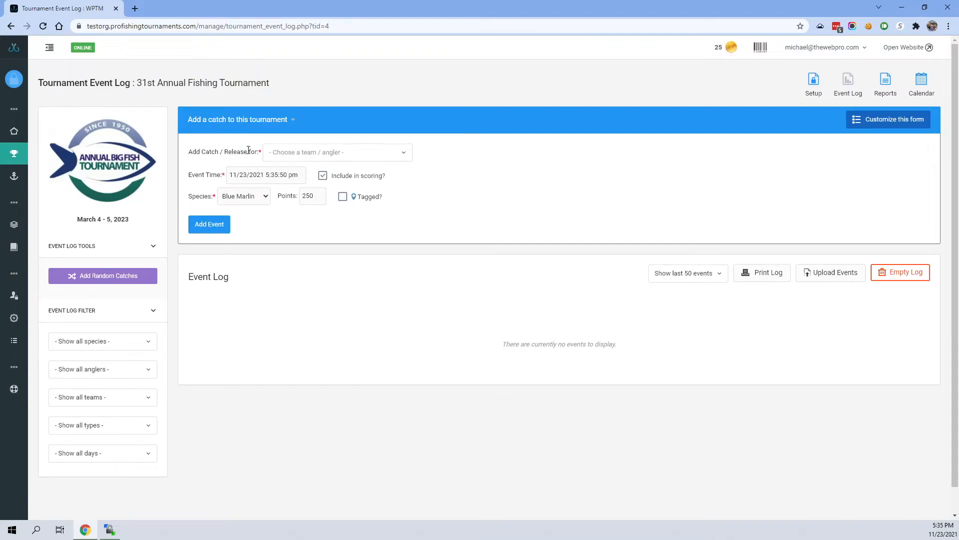
click(337, 152)
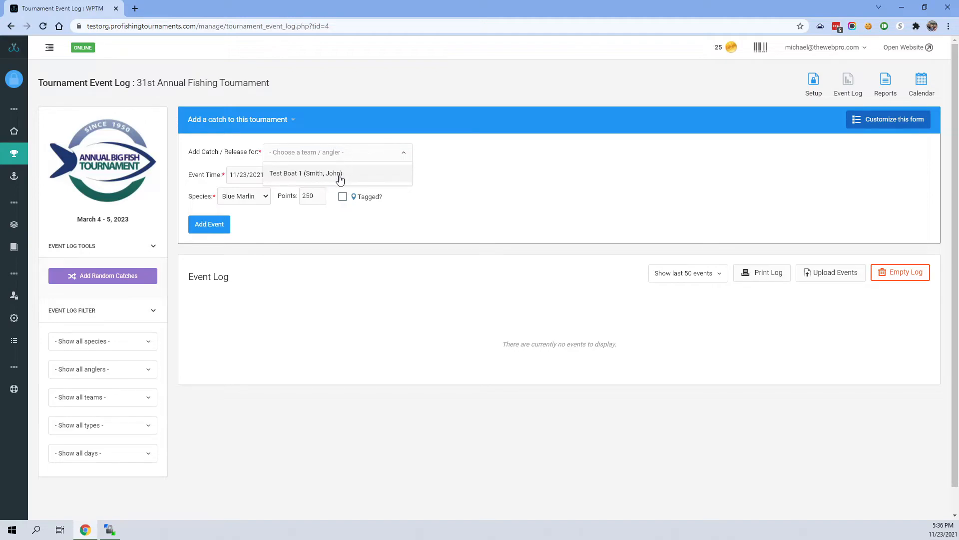
click(458, 183)
click(314, 157)
click(310, 180)
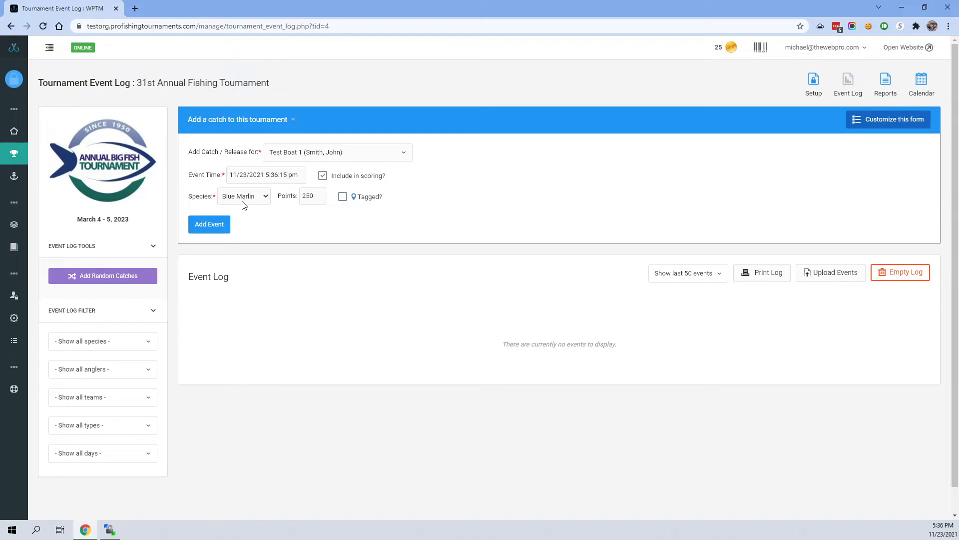
- Check whether Blue Marlin's points can be edited for a Catch / Release event
double_click(309, 197)
click(309, 198)
double_click(309, 200)
click(285, 195)
drag(201, 153, 248, 150)
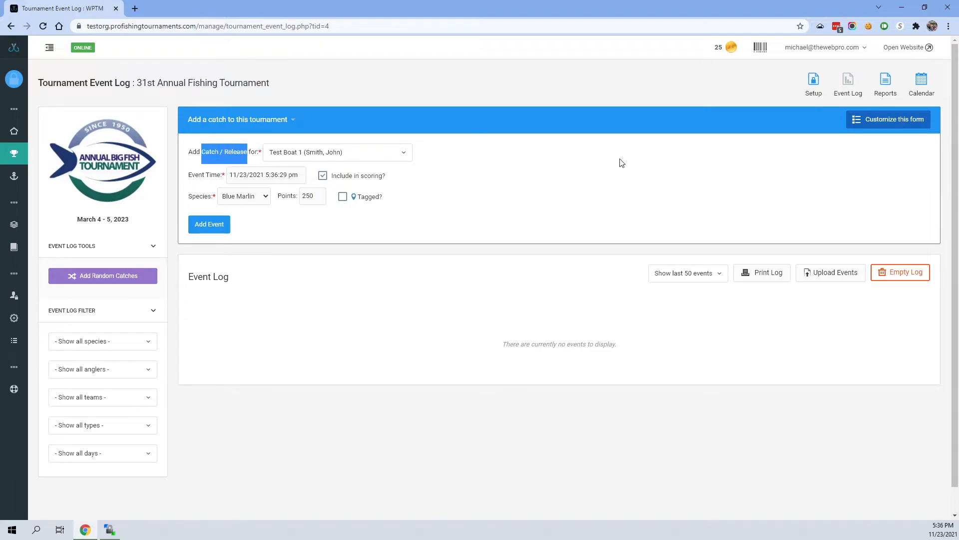
- Show the Event Type field in the Add Event form and save the customization
click(790, 176)
click(875, 119)
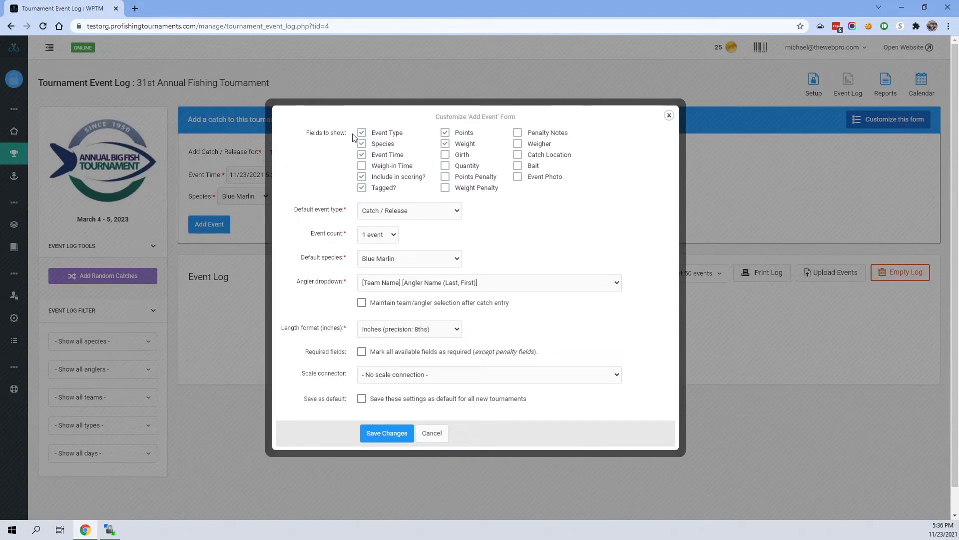
click(398, 437)
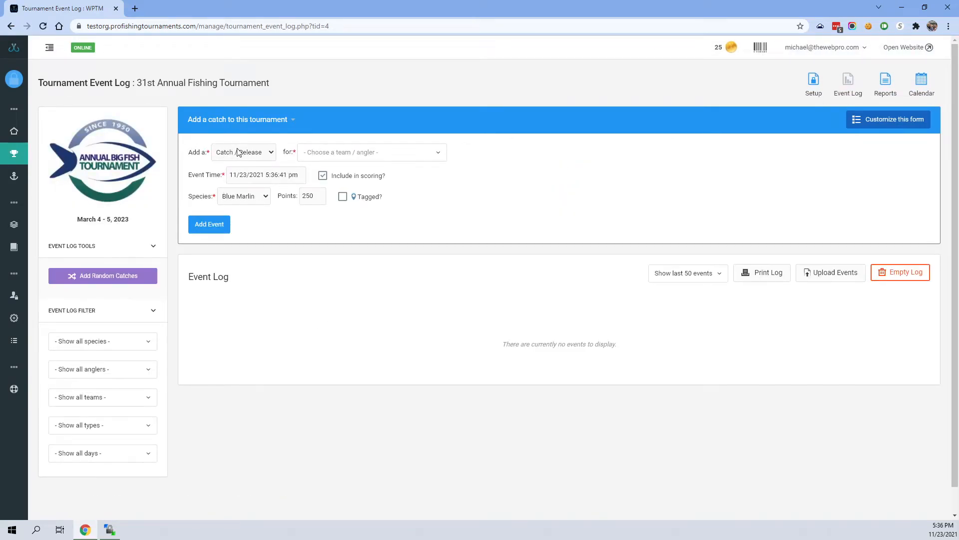
- Choose the Test Boat 1 angler and switch the event type to Catch to check Blue Marlin's weight field
click(310, 153)
click(325, 170)
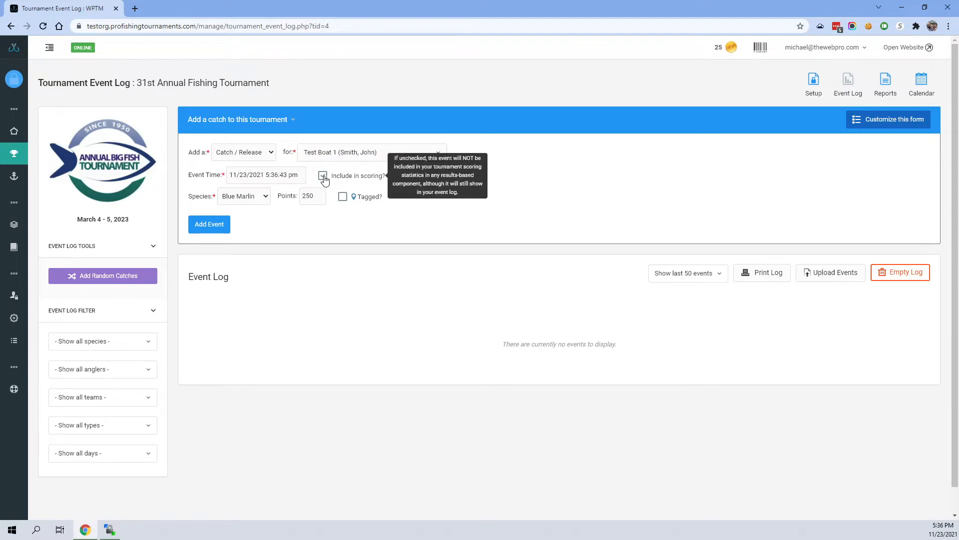
click(246, 152)
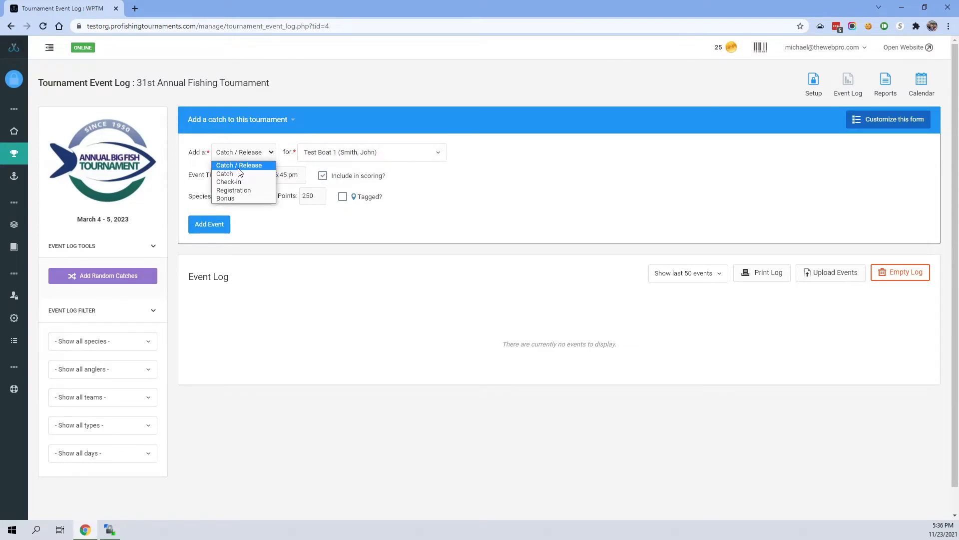
click(231, 174)
click(277, 237)
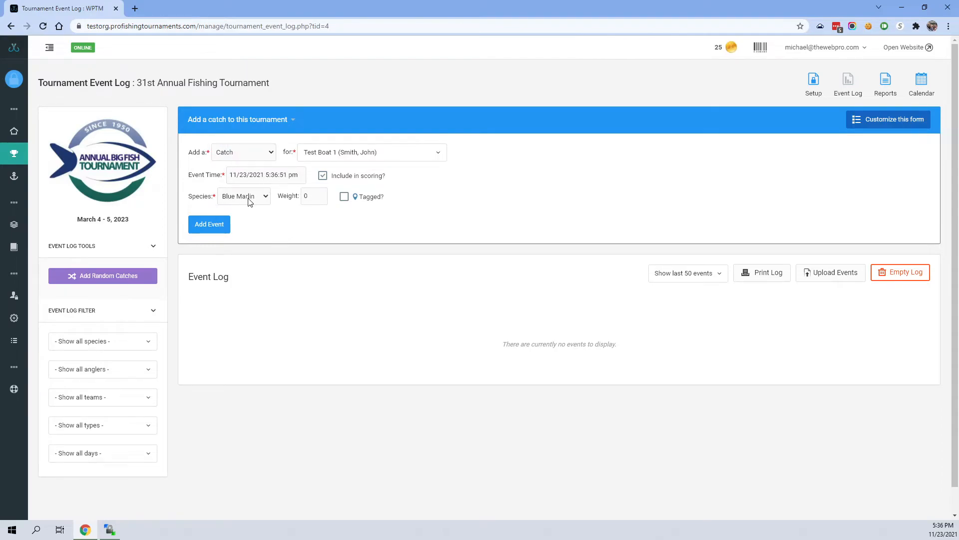
click(307, 196)
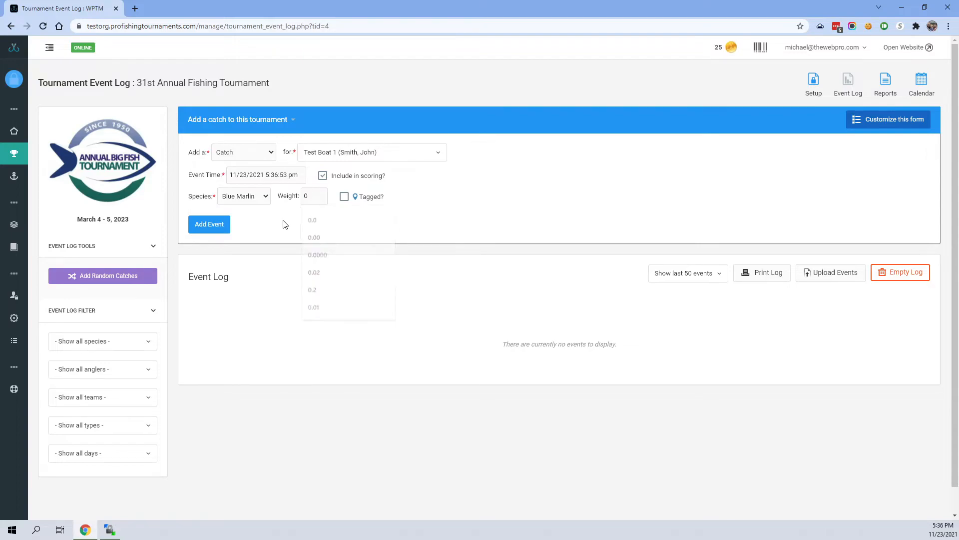
- Switch the event type back to Catch / Release and add the Blue Marlin event with Include in scoring enabled
click(245, 155)
click(243, 166)
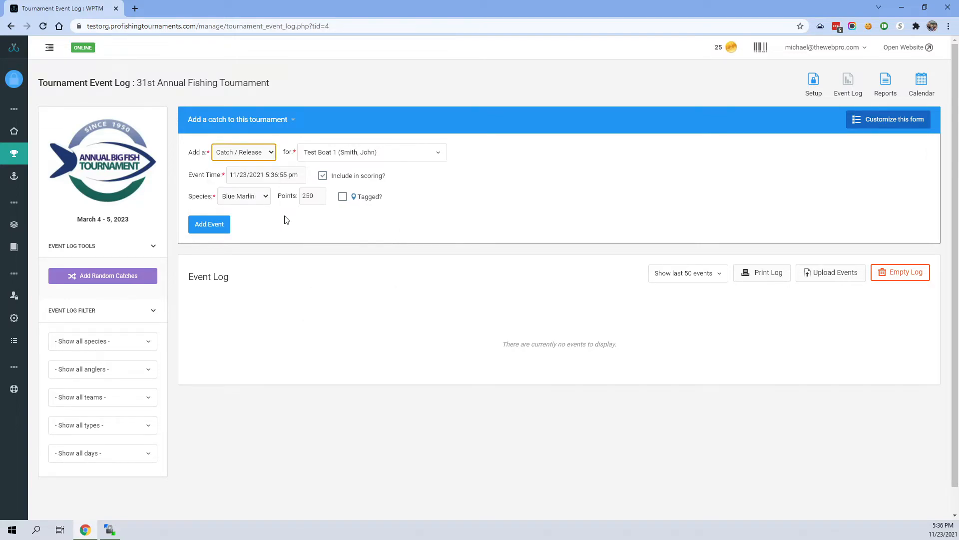
double_click(309, 195)
click(299, 210)
click(343, 199)
click(322, 175)
click(323, 175)
click(209, 225)
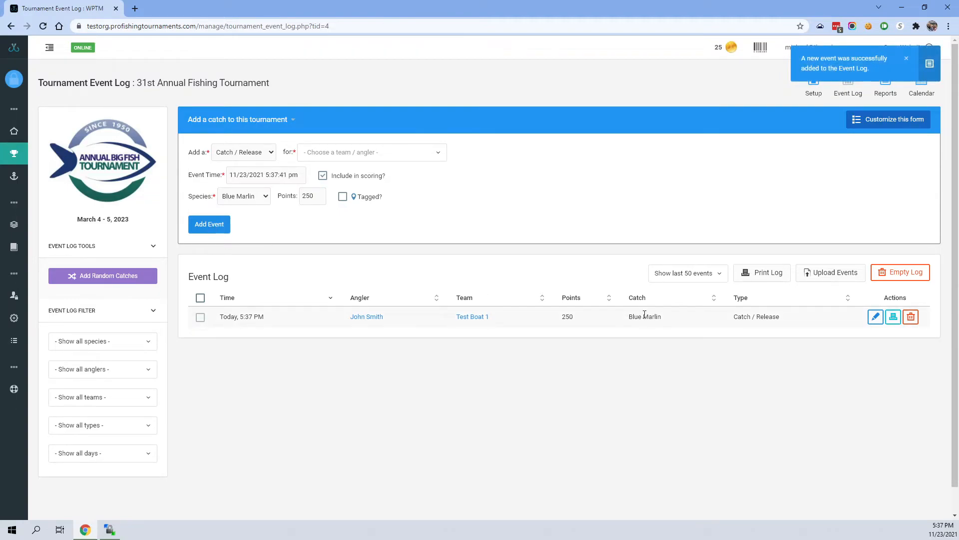
- Add a tagged White Marlin Catch / Release event for the Test Boat 1 angler
click(343, 154)
click(341, 174)
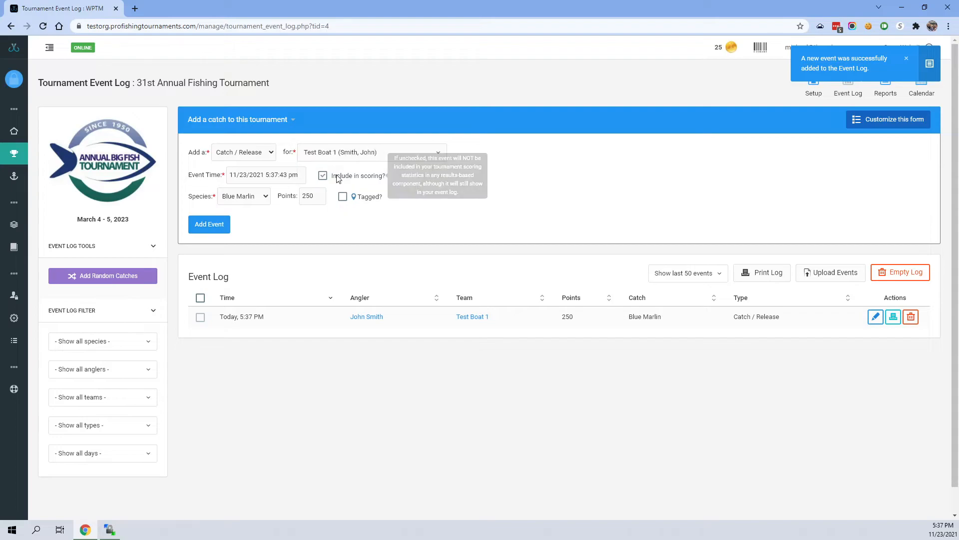
click(244, 196)
click(252, 227)
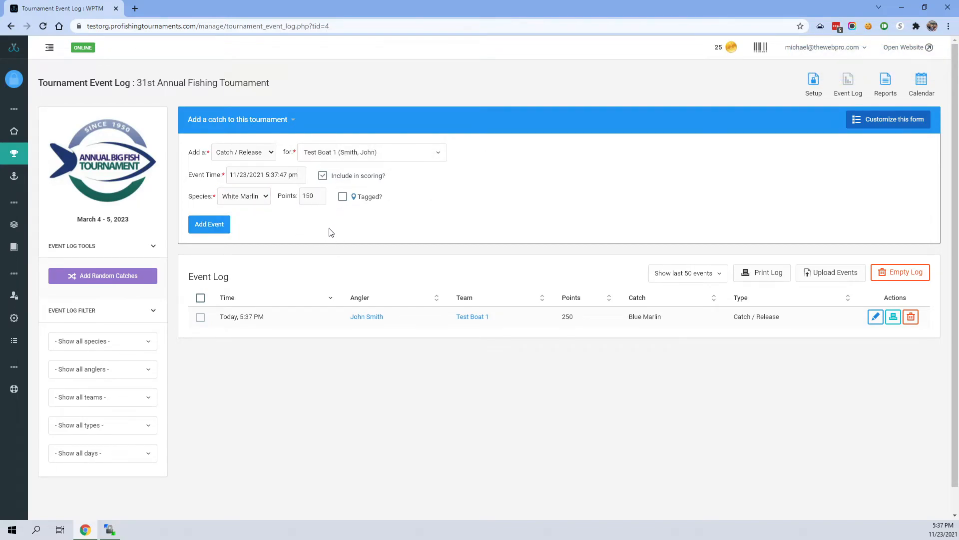
click(343, 196)
click(218, 228)
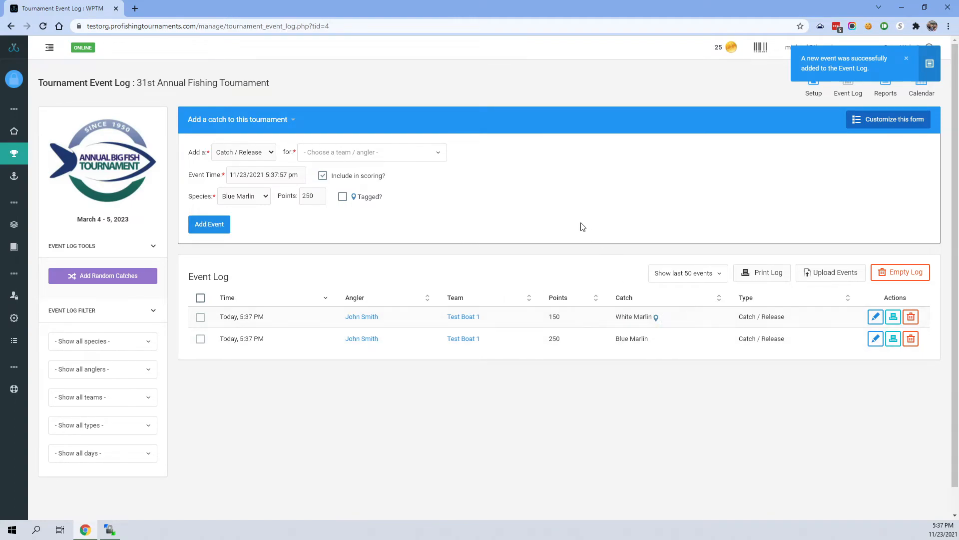
- Add a Sailfish Catch / Release event worth 50 points for the Test Boat 1 angler
click(338, 154)
click(338, 173)
click(252, 197)
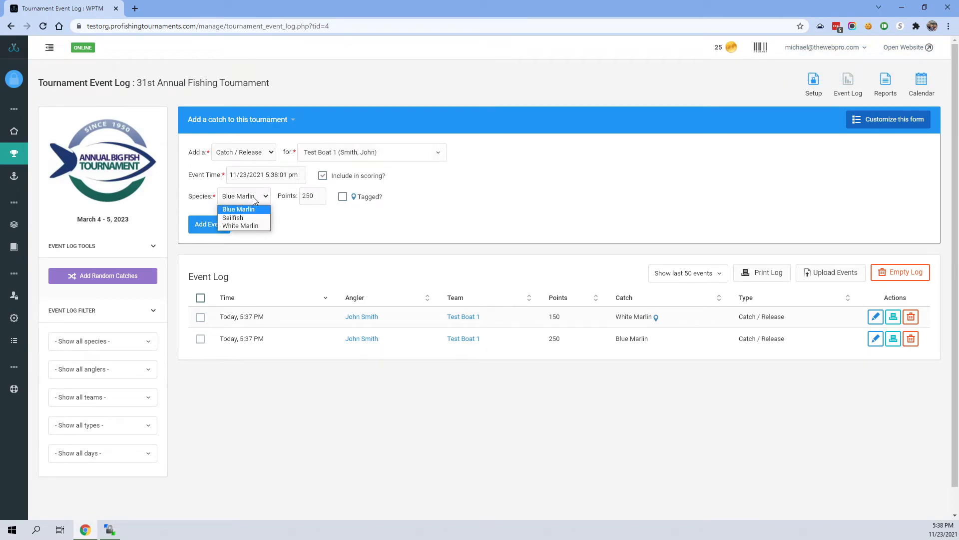
click(245, 218)
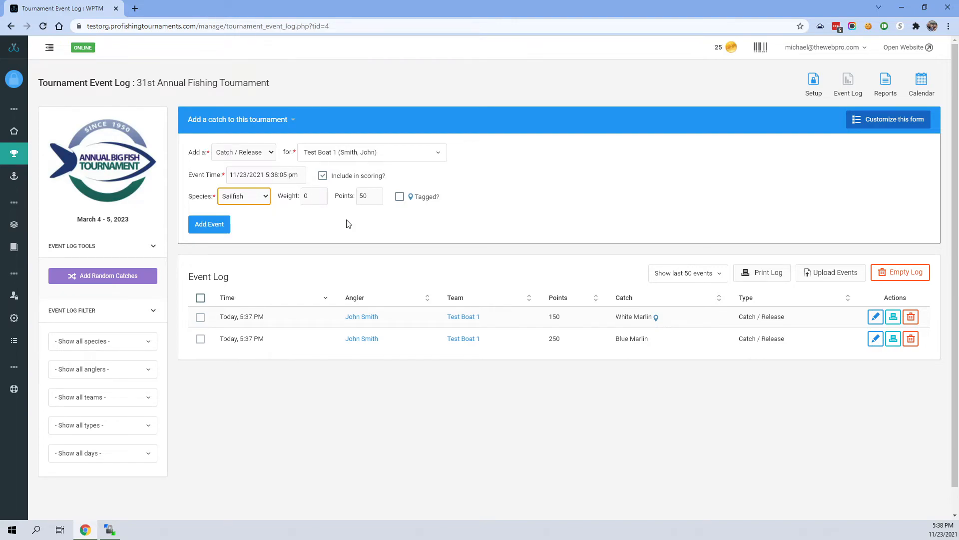
click(319, 241)
click(322, 174)
click(220, 227)
- Add another Sailfish event for the Test Boat 1 angler with a weight of 25.0 and points set to 0
click(253, 197)
click(245, 216)
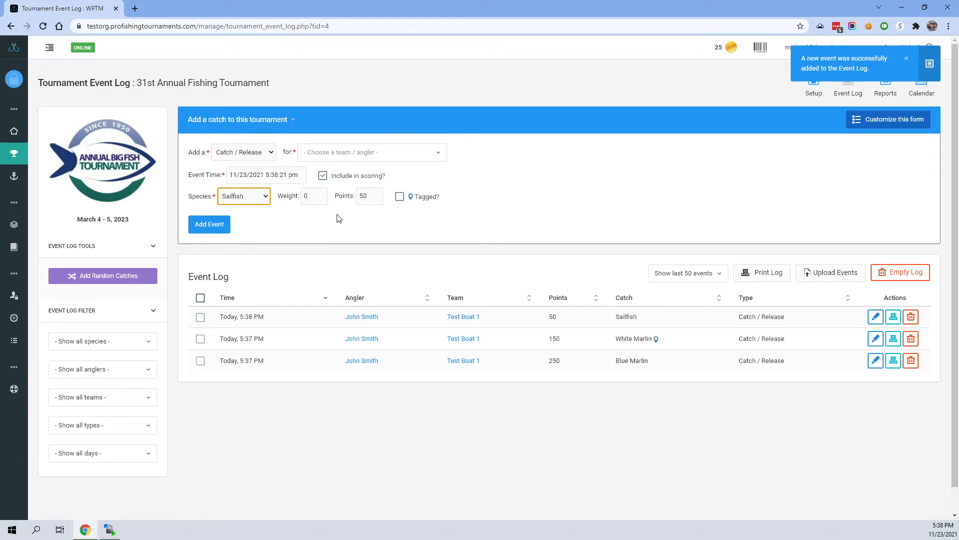
click(308, 196)
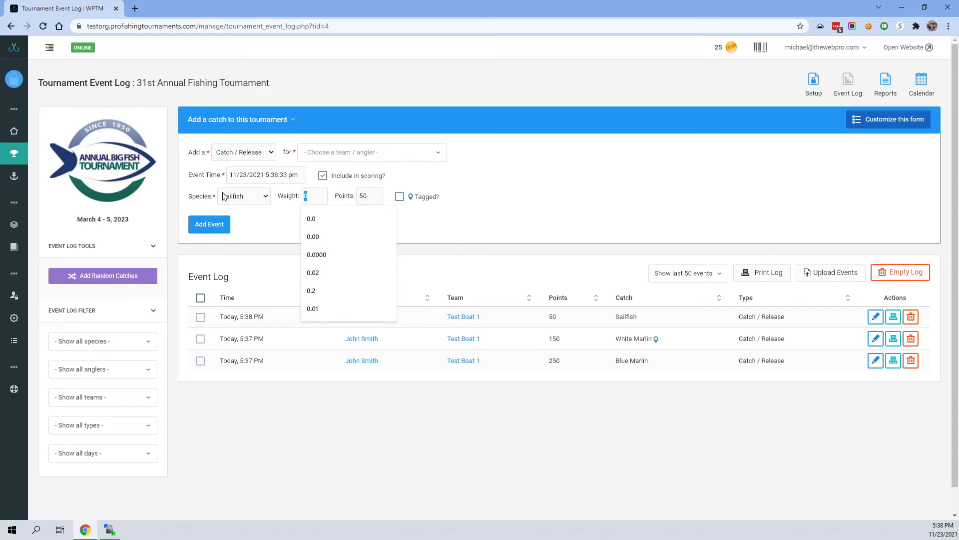
text(25.)
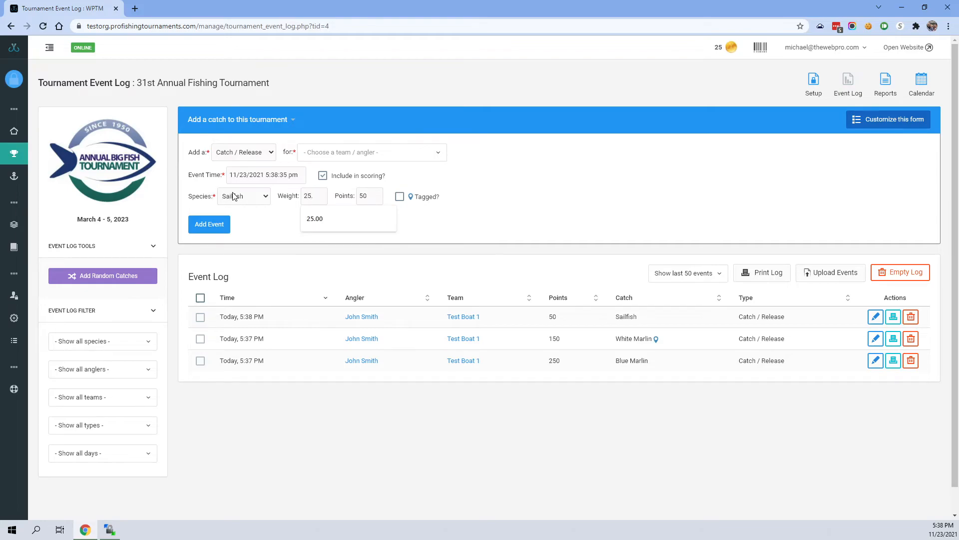
click(275, 237)
click(330, 155)
click(334, 175)
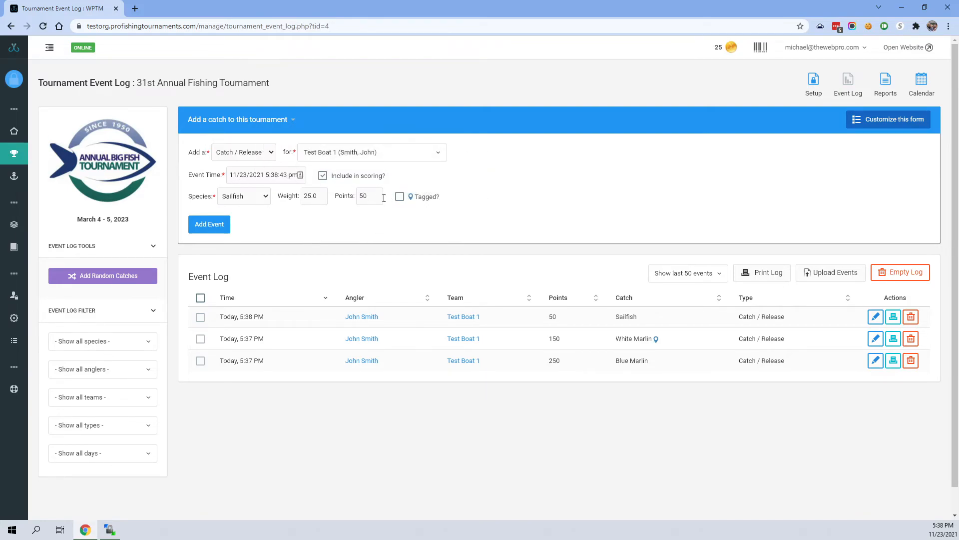
drag(373, 196, 269, 199)
text(0)
click(215, 225)
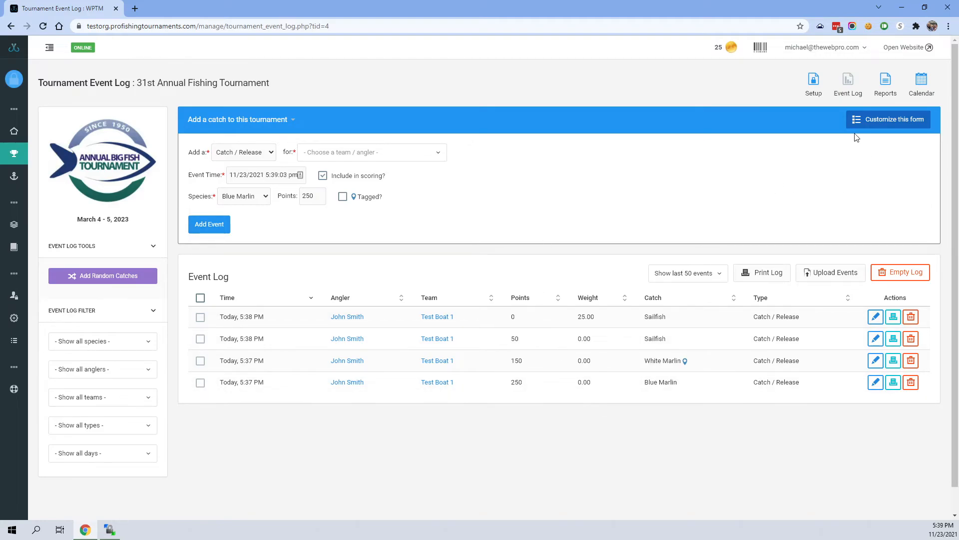
- Add the Dolphin species to the tournament with the option to make changes after adding, and save it with its default scoring settings
click(814, 83)
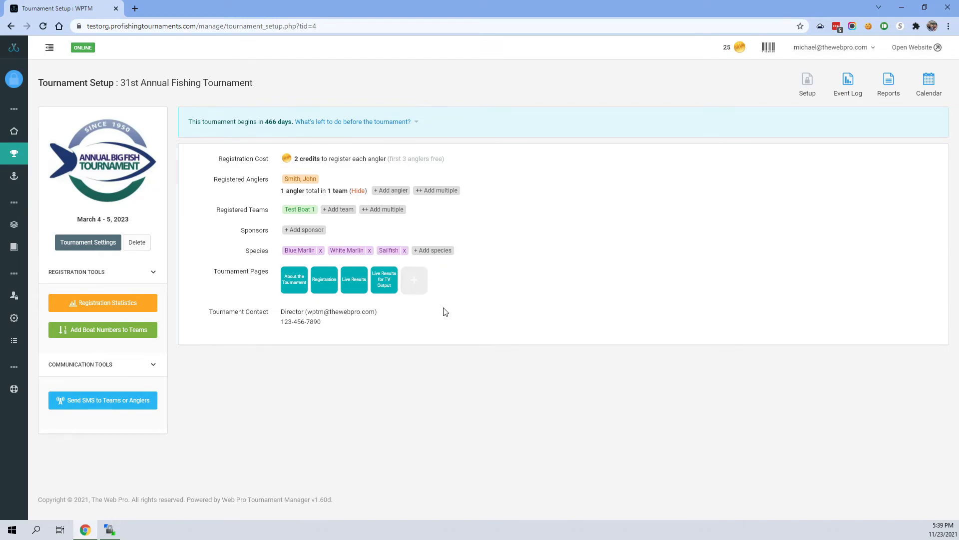
click(433, 250)
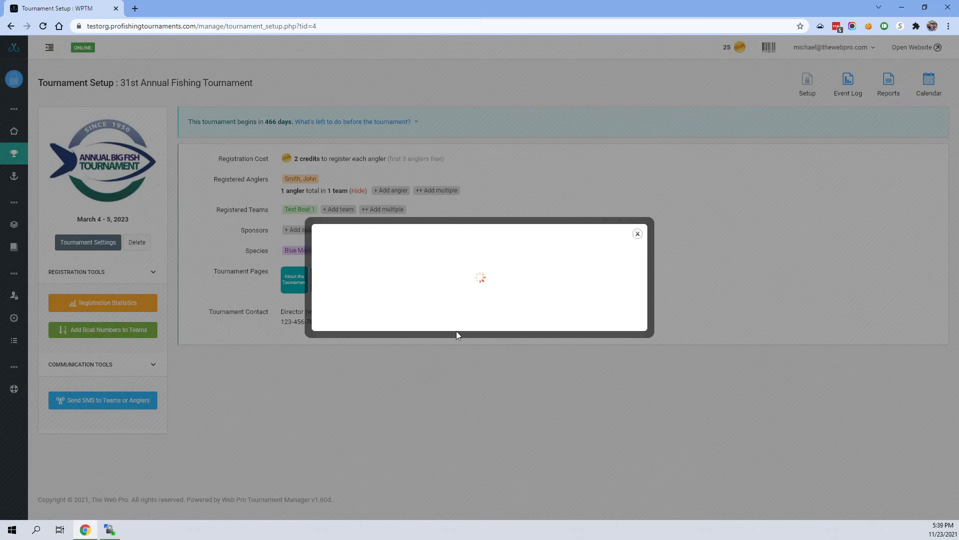
text(Dolphin)
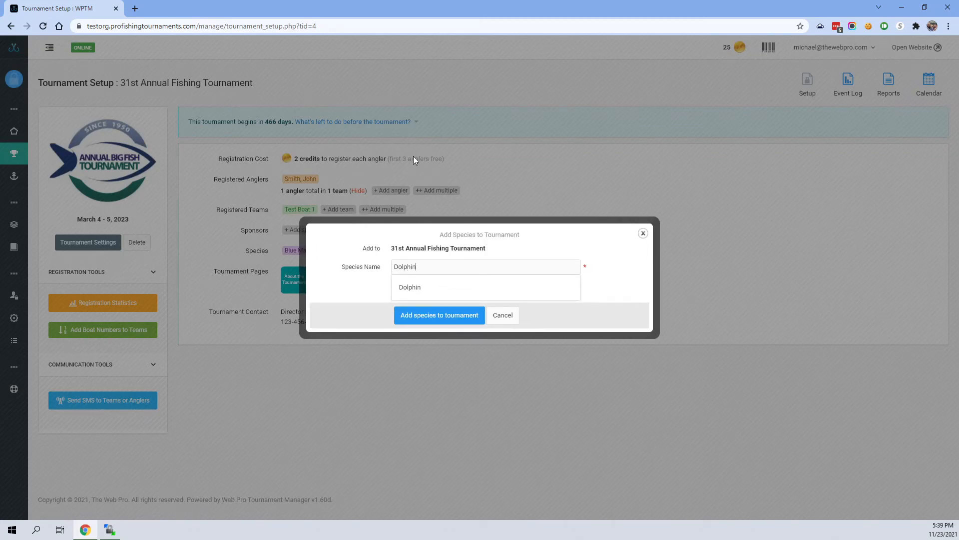
click(408, 286)
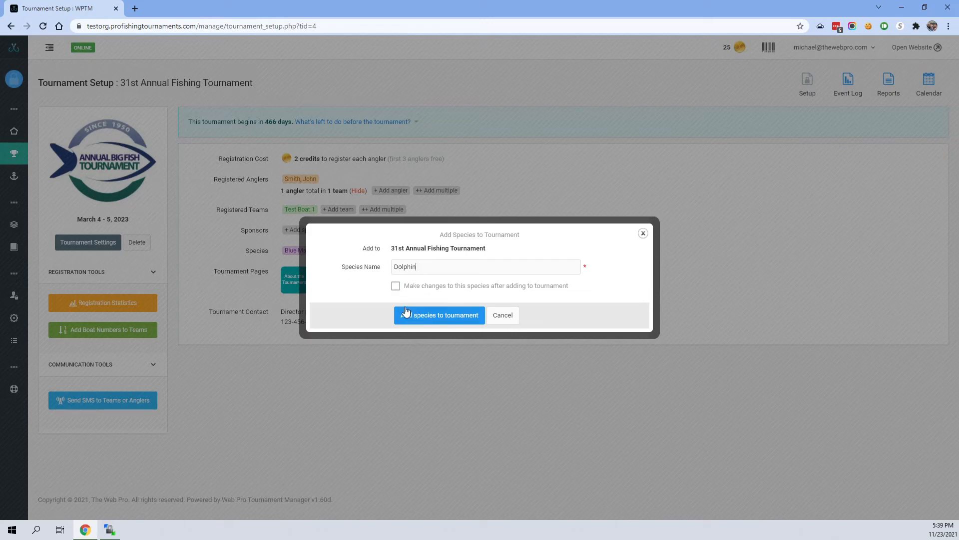
click(396, 286)
click(422, 315)
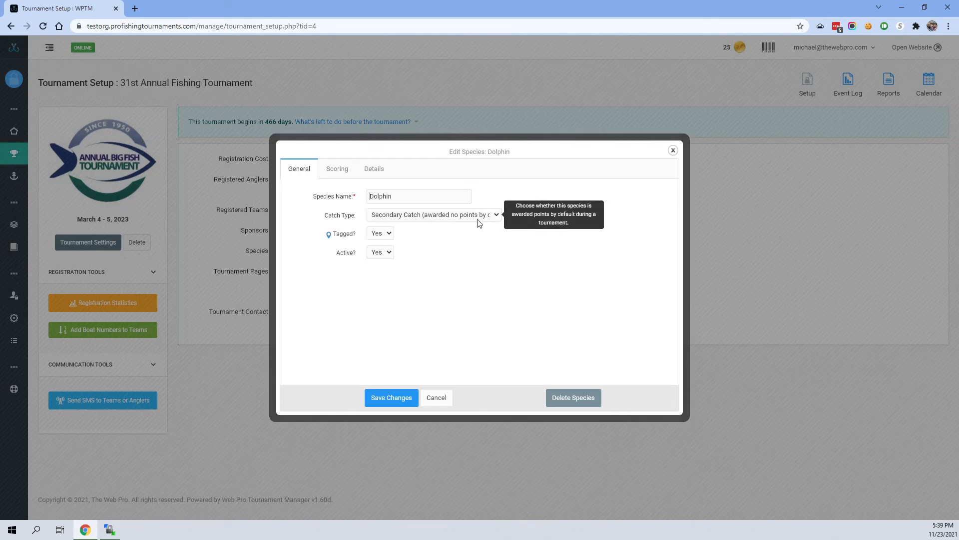
click(337, 169)
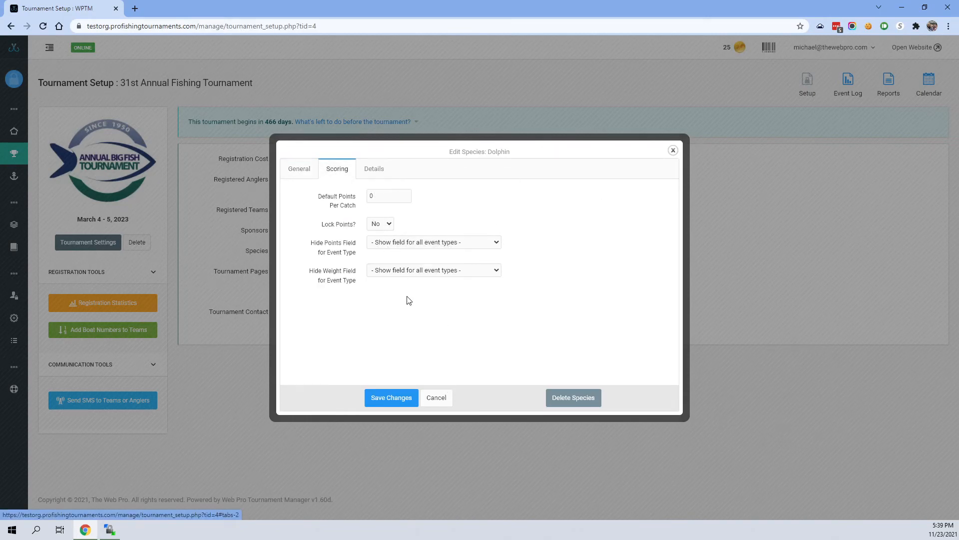
click(401, 405)
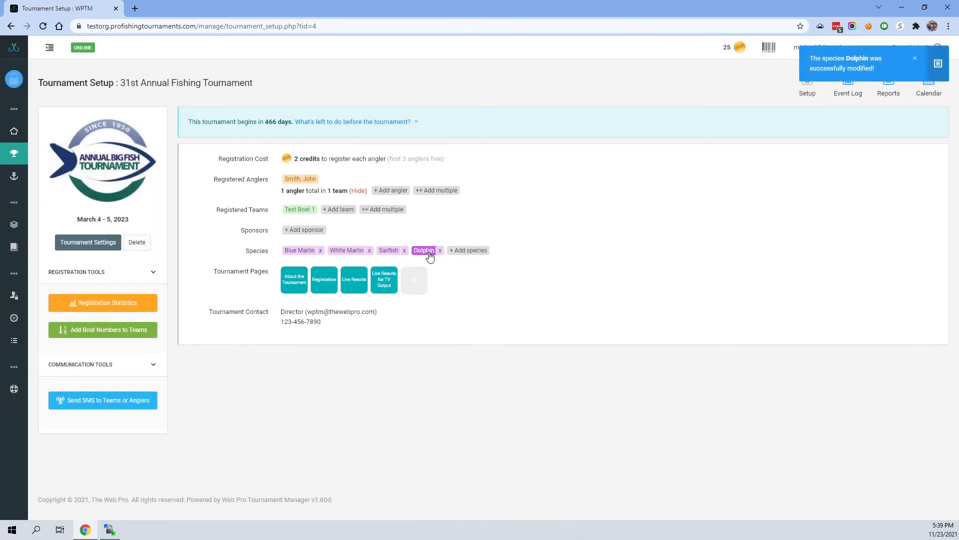
- Add an untagged Dolphin Catch / Release event to the event log for the Test Boat 1 angler
click(851, 95)
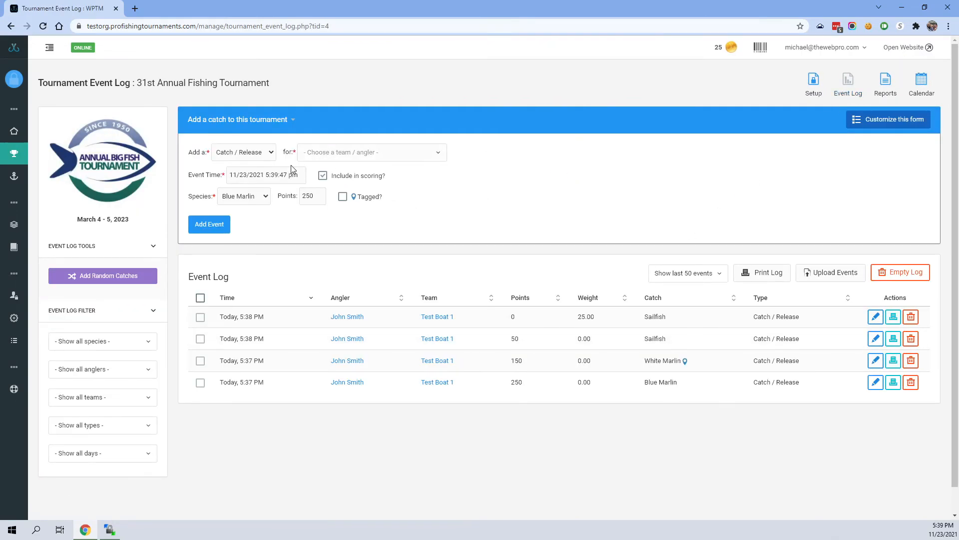
click(245, 199)
click(239, 234)
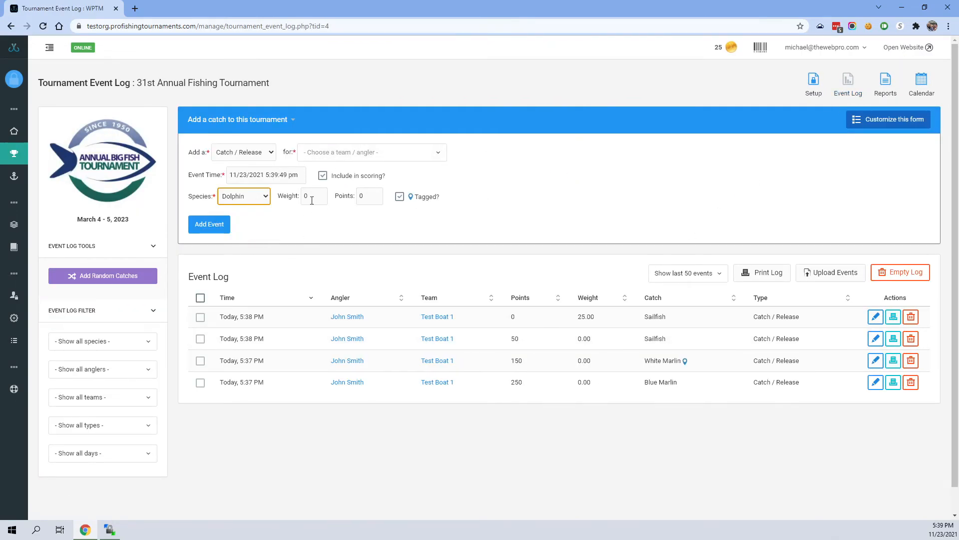
click(400, 198)
click(218, 235)
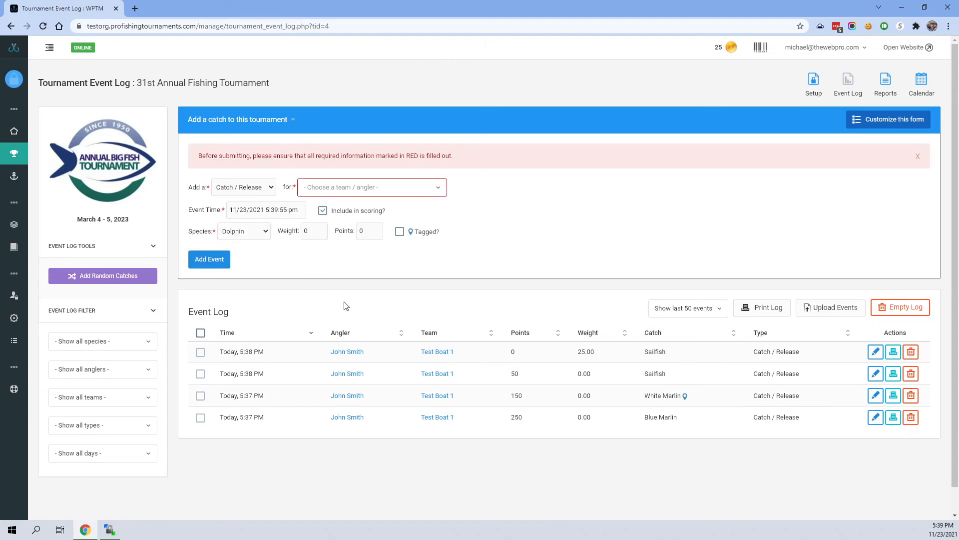
click(326, 195)
click(327, 209)
click(212, 261)
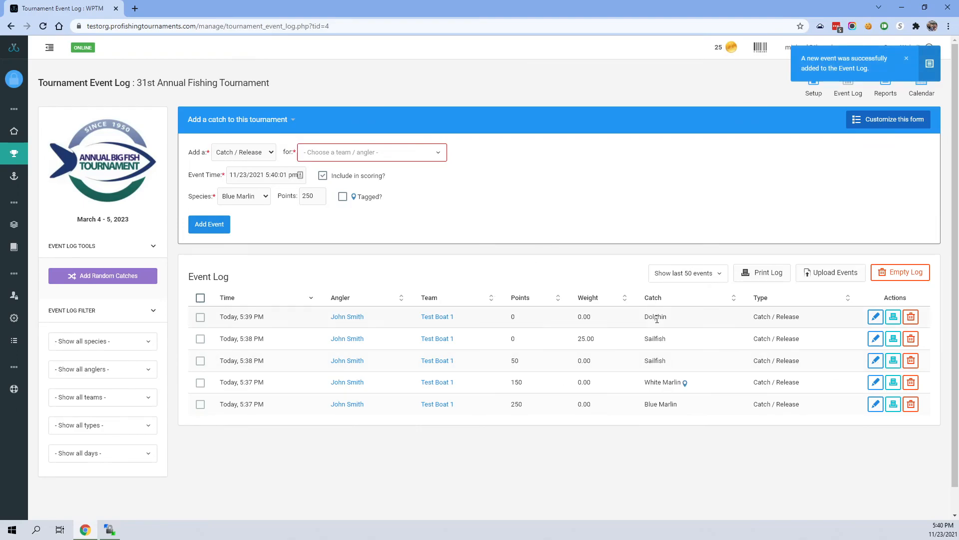
double_click(656, 317)
click(535, 312)
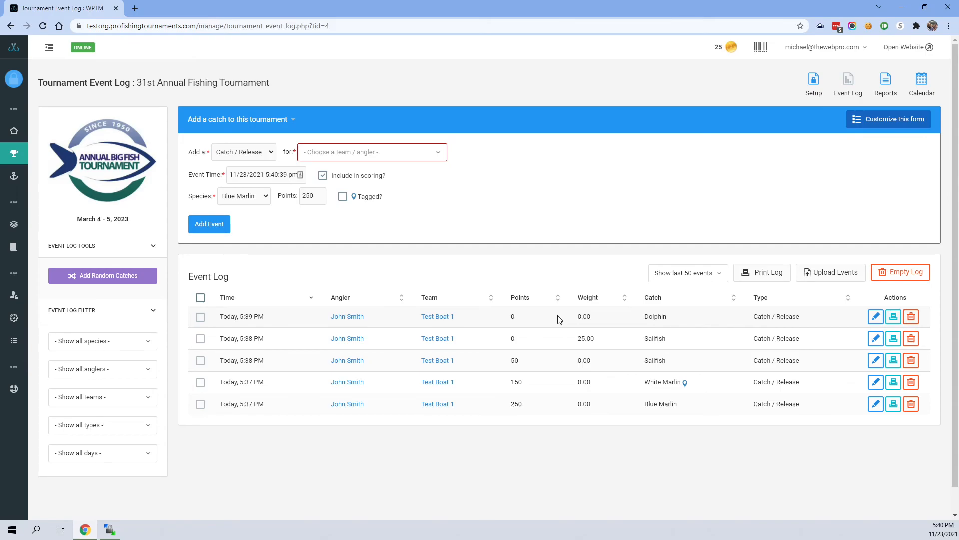
- Return to the setup page of the 31st Annual Fishing Tournament
click(816, 83)
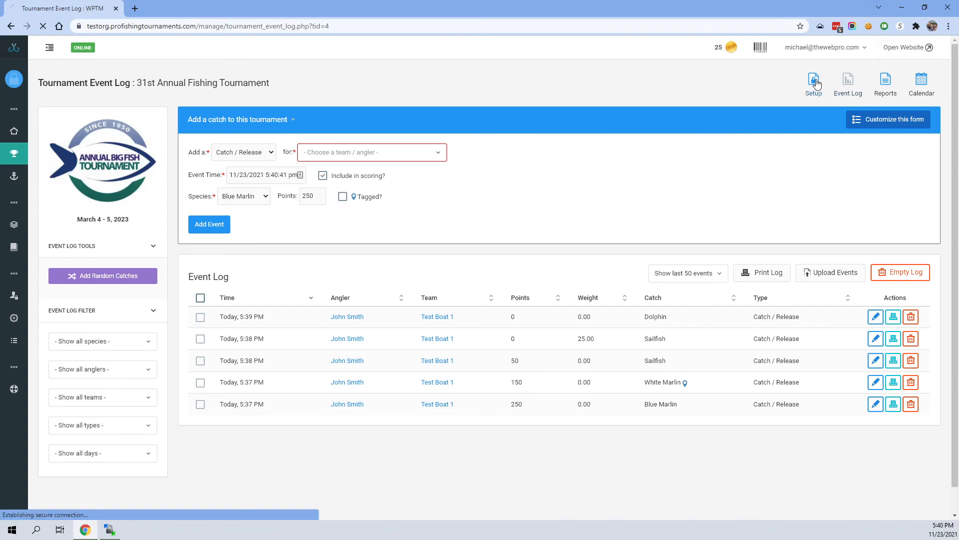